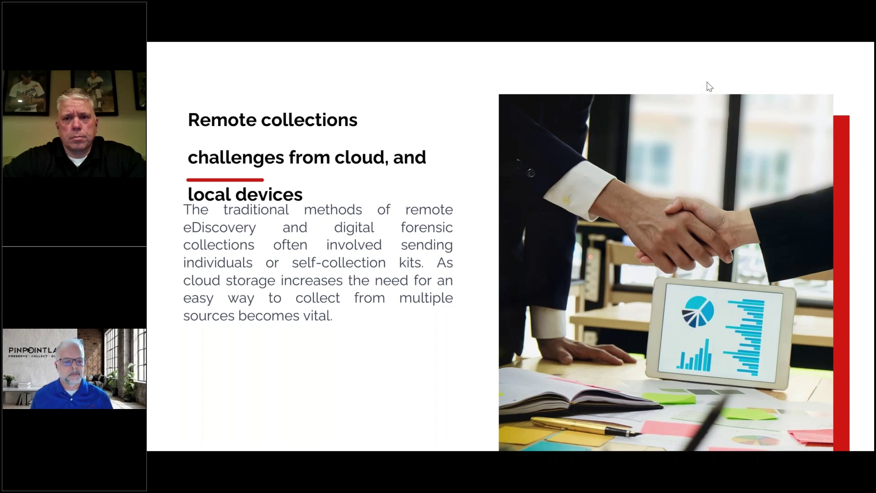
Step: Advance the PowerPoint slideshow to the next slide
left_click(628, 148)
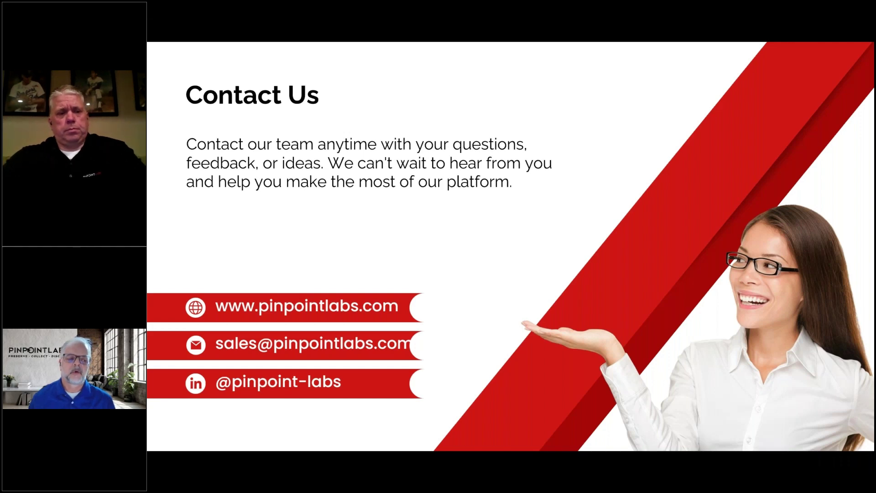
Step: End the slideshow, then close PowerPoint and the Downloads and Home Explorer windows
key("Escape")
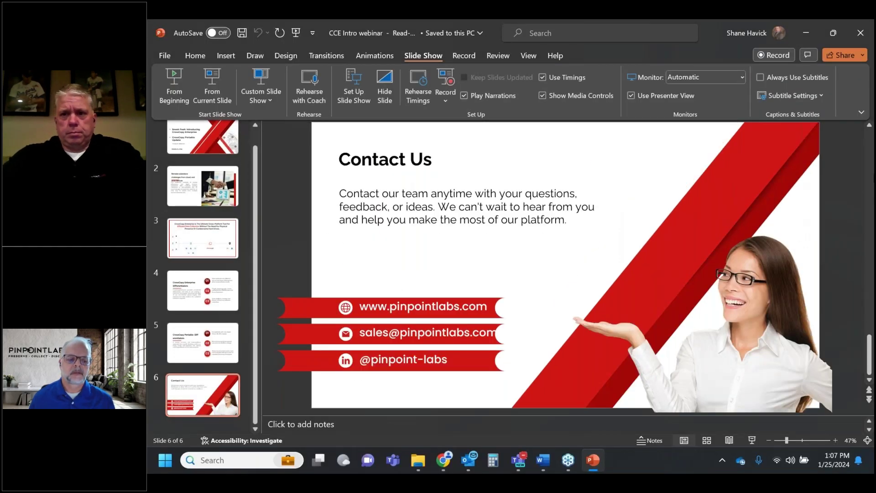
left_click(861, 33)
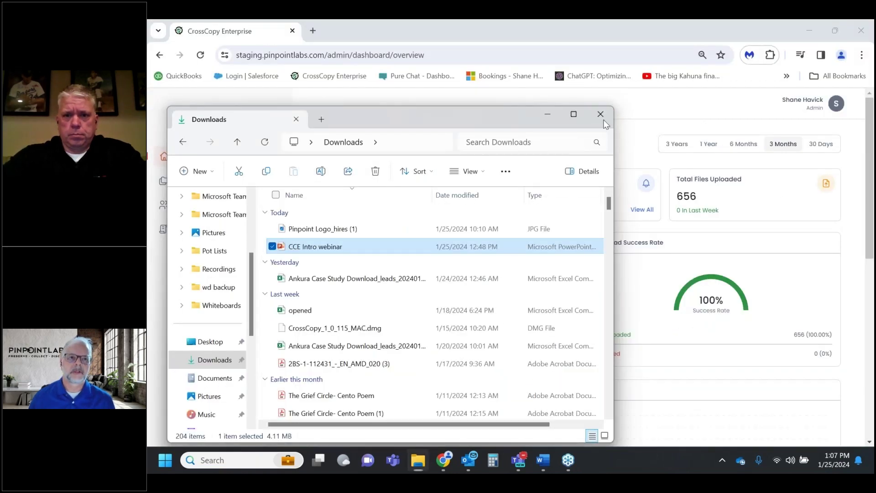
left_click(602, 115)
left_click(602, 115)
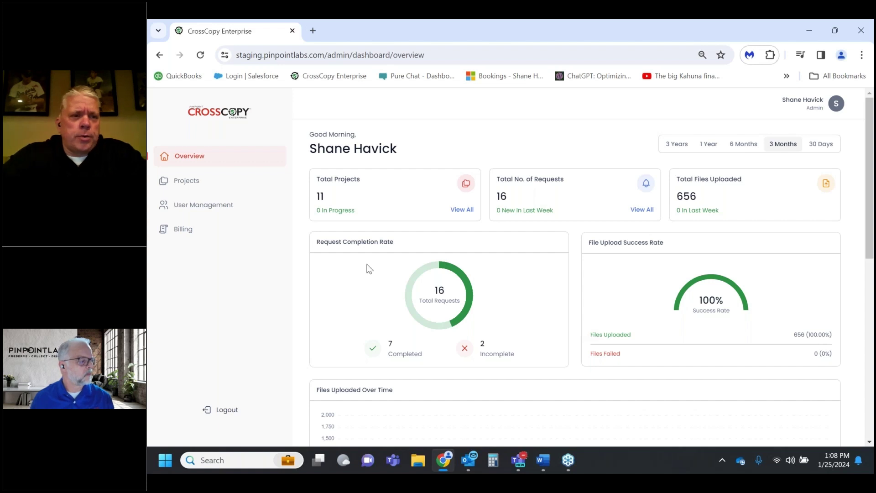
scroll(458, 261, "down", 1)
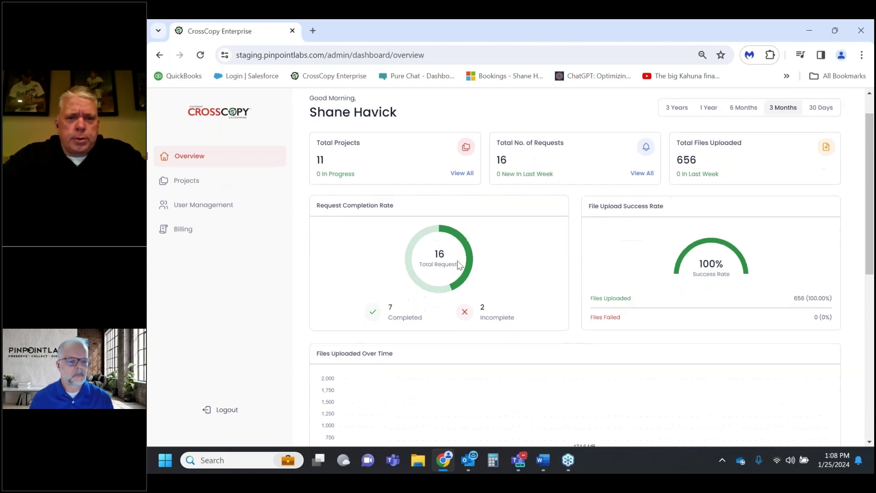
scroll(458, 261, "down", 1)
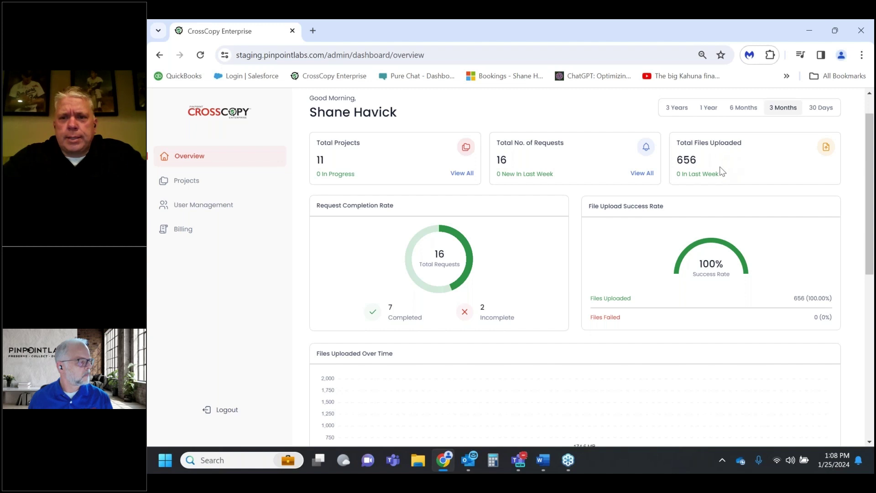
scroll(698, 182, "down", 1)
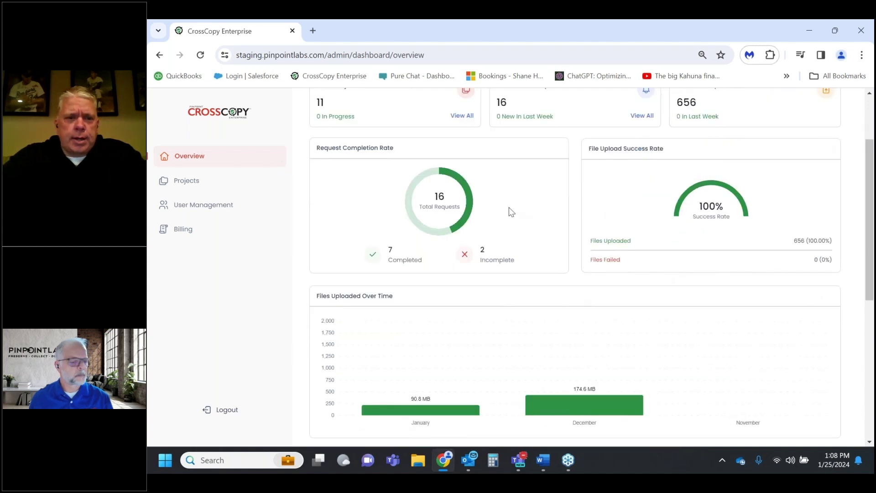
scroll(548, 245, "down", 1)
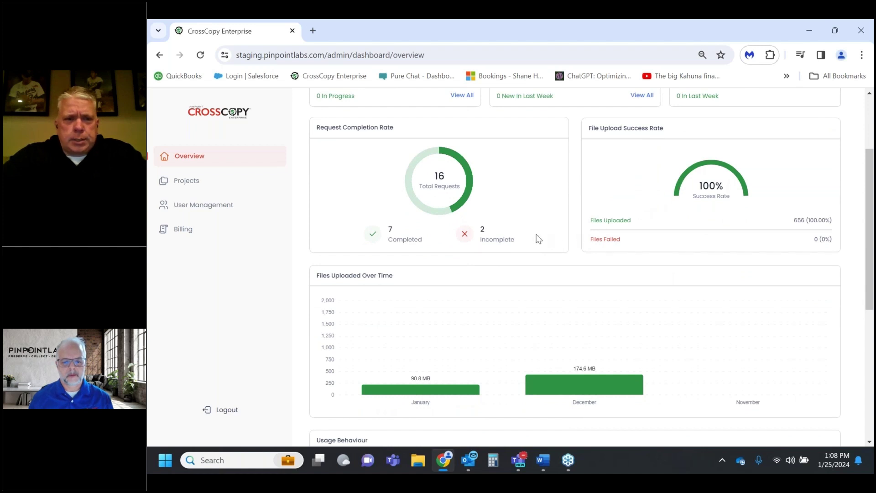
scroll(538, 238, "down", 2)
scroll(538, 239, "down", 1)
scroll(507, 264, "down", 1)
scroll(507, 264, "down", 2)
scroll(498, 294, "down", 1)
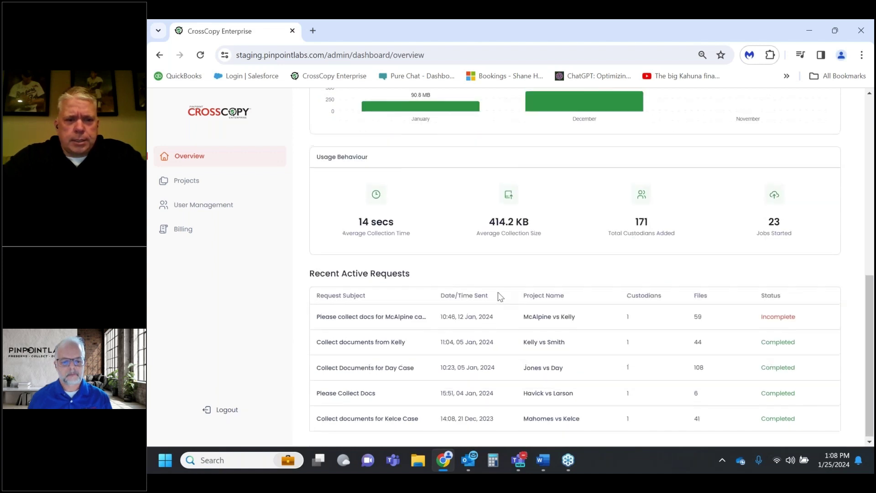
scroll(498, 295, "up", 3)
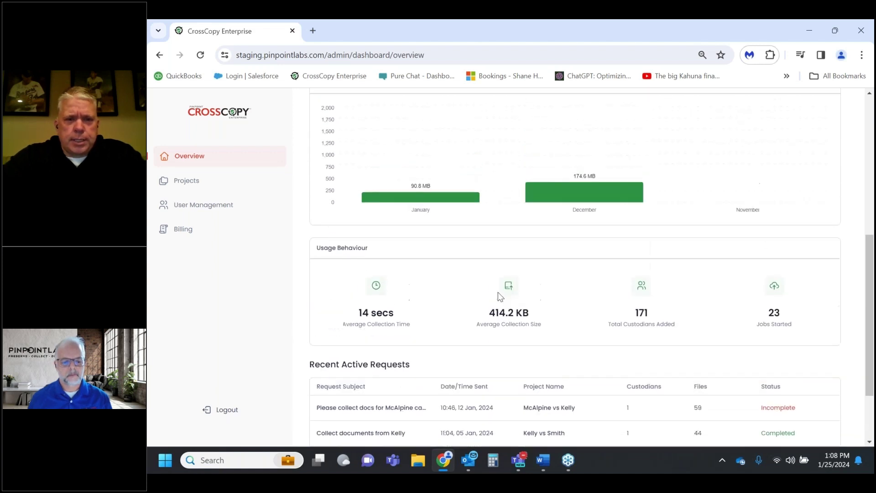
Step: Browse the Projects list, toggling List View on and off, then open the Admin Profile
left_click(192, 186)
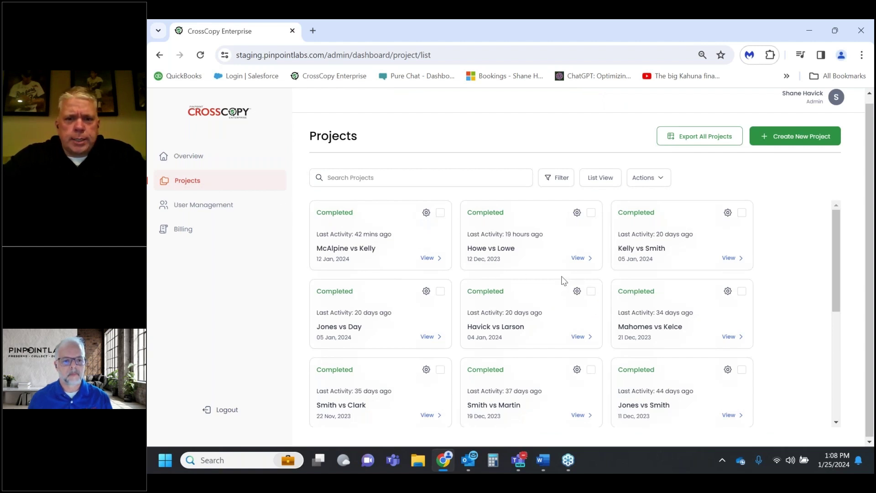
scroll(501, 341, "down", 1)
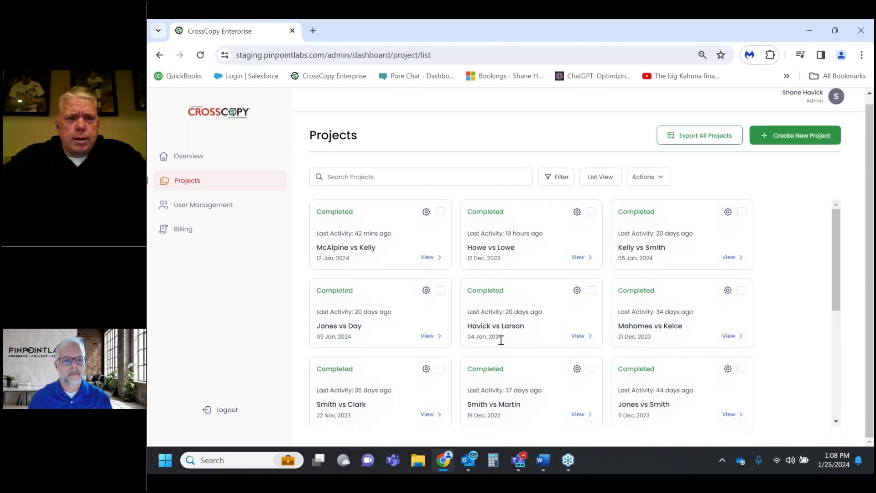
scroll(501, 341, "up", 1)
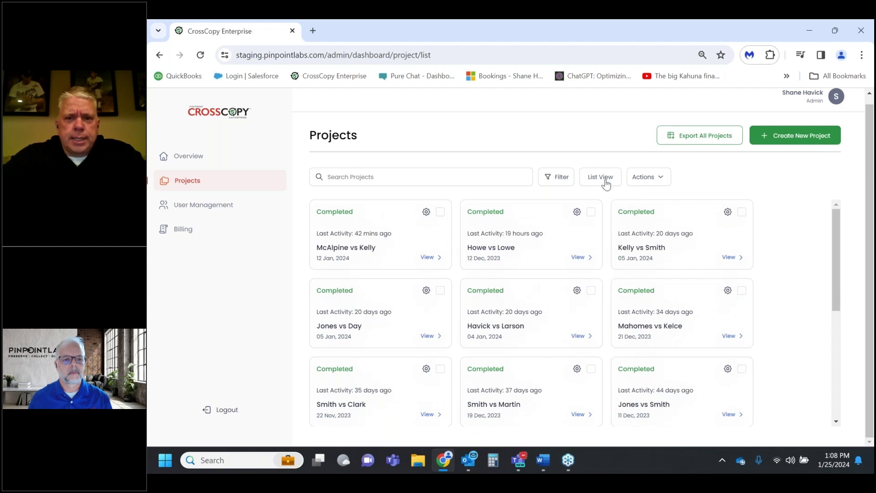
left_click(602, 178)
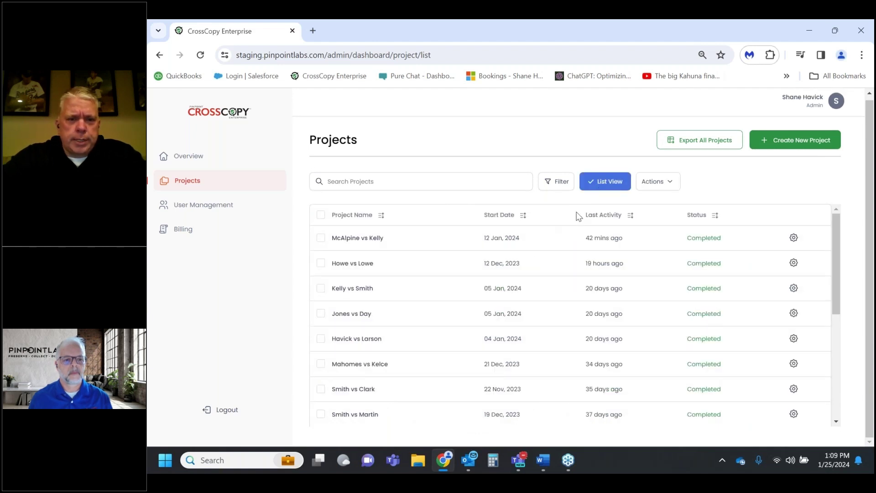
left_click(602, 182)
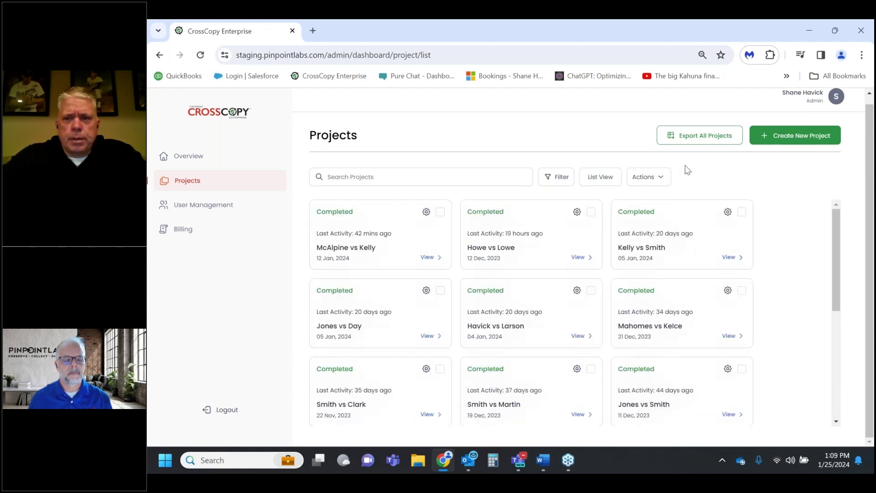
left_click(836, 98)
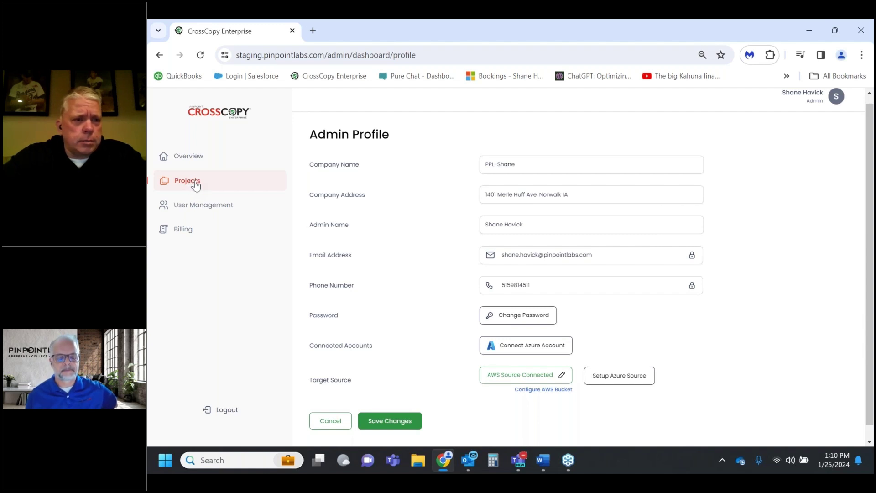
Step: Return from Admin Profile to the Projects page with its completed case cards
left_click(196, 185)
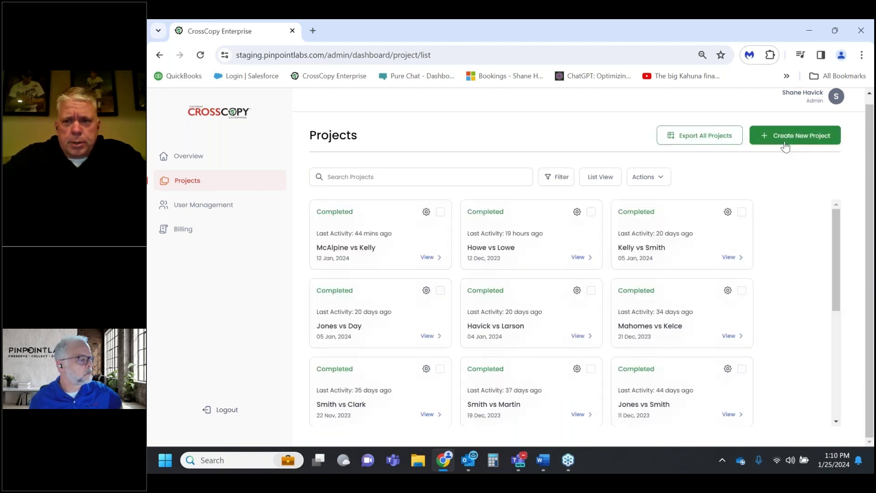
Step: Create a project named Tarode vs Kelly with the description 'Need legal docs'
left_click(785, 145)
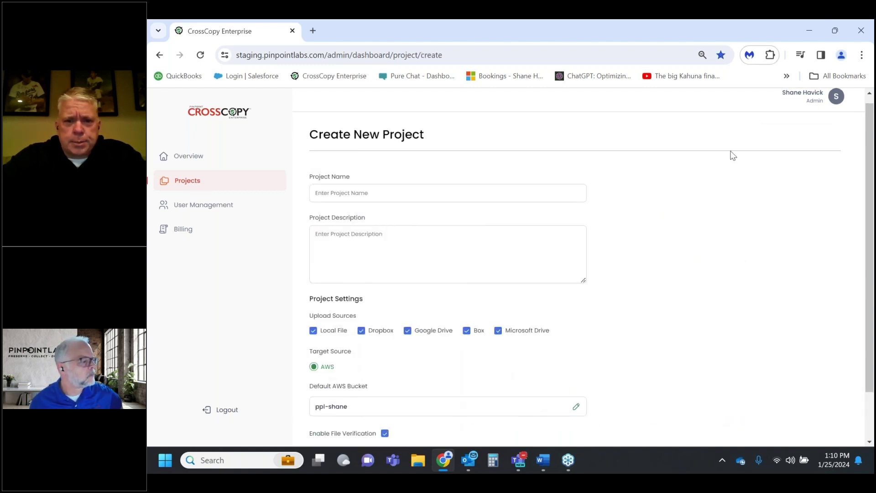
left_click(355, 200)
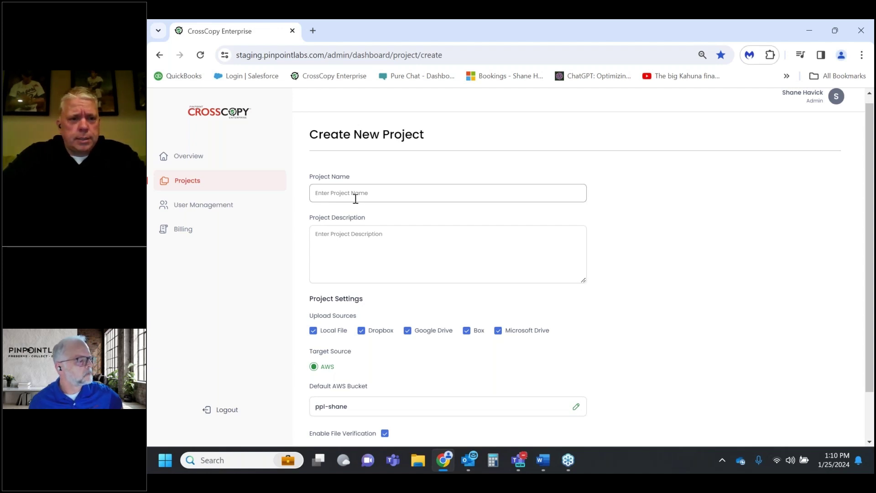
type("Tar")
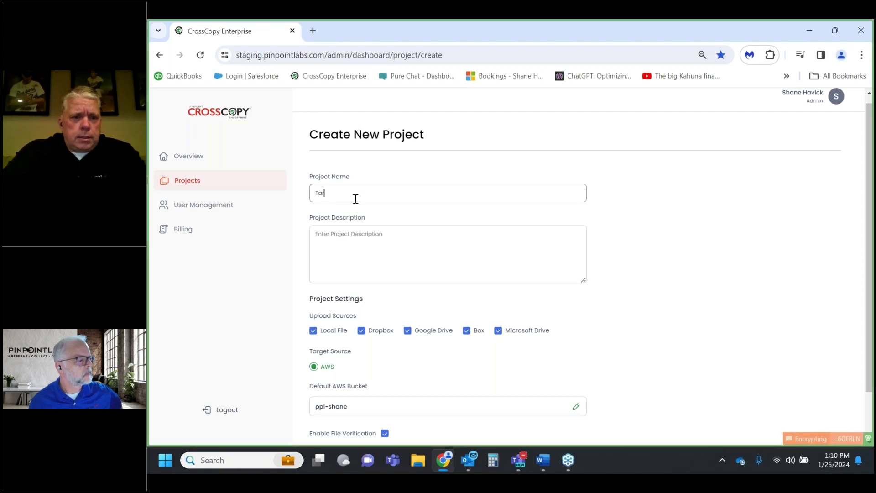
type("ode vs Kelly")
left_click(347, 234)
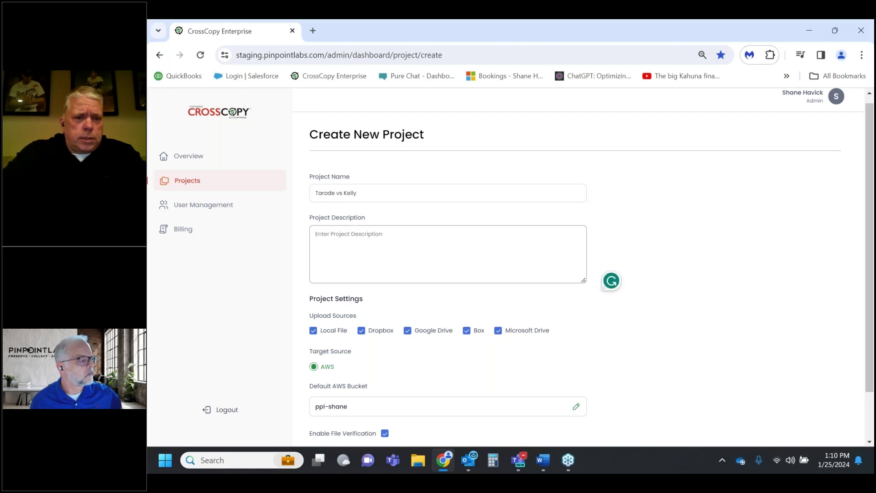
type("Need")
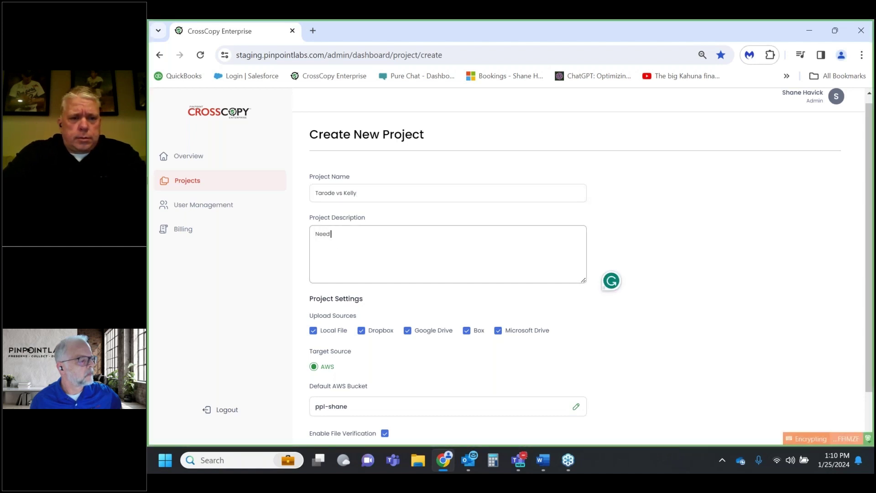
type(" legal")
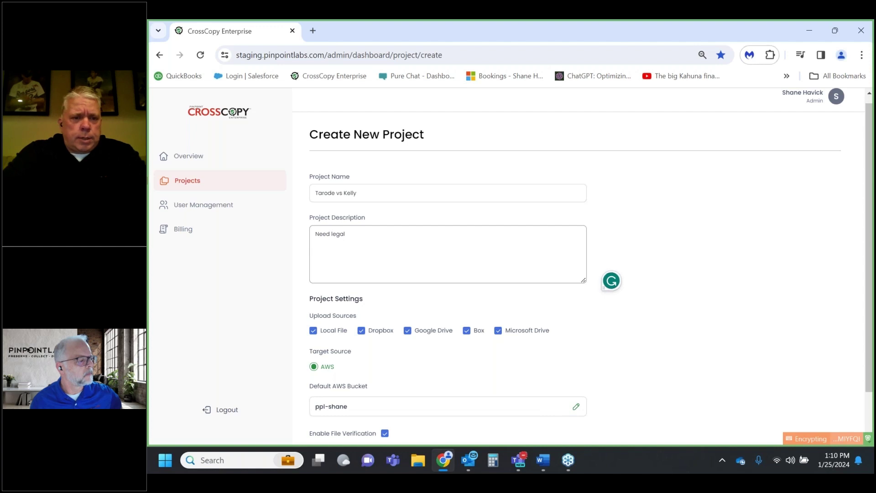
type(" docs")
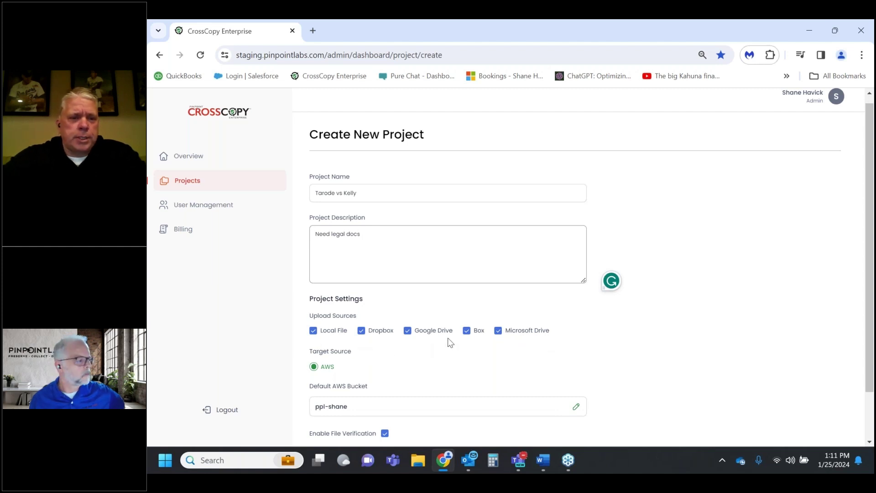
scroll(392, 343, "down", 2)
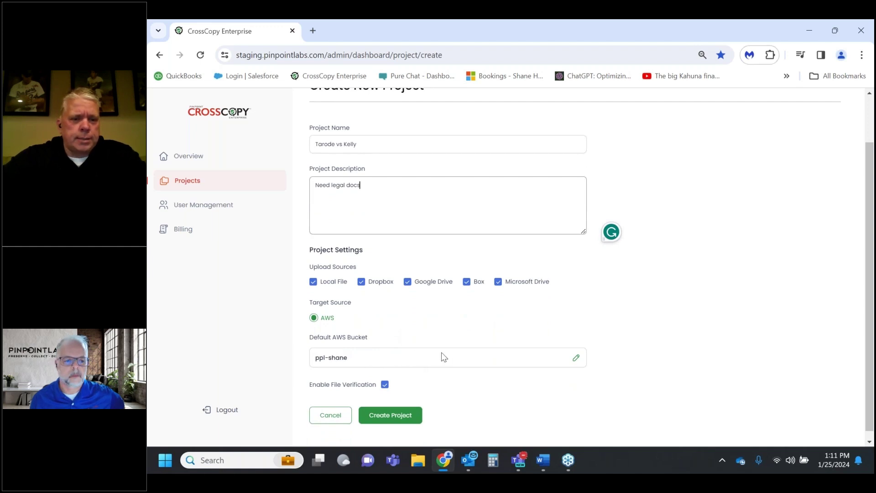
scroll(441, 353, "down", 1)
left_click(408, 409)
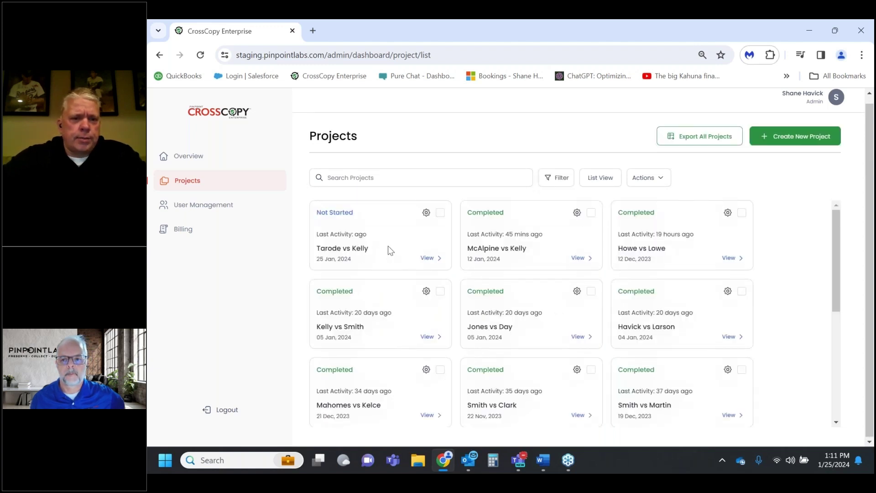
Step: Open the Tarode vs Kelly project's details page from the projects list
left_click(429, 258)
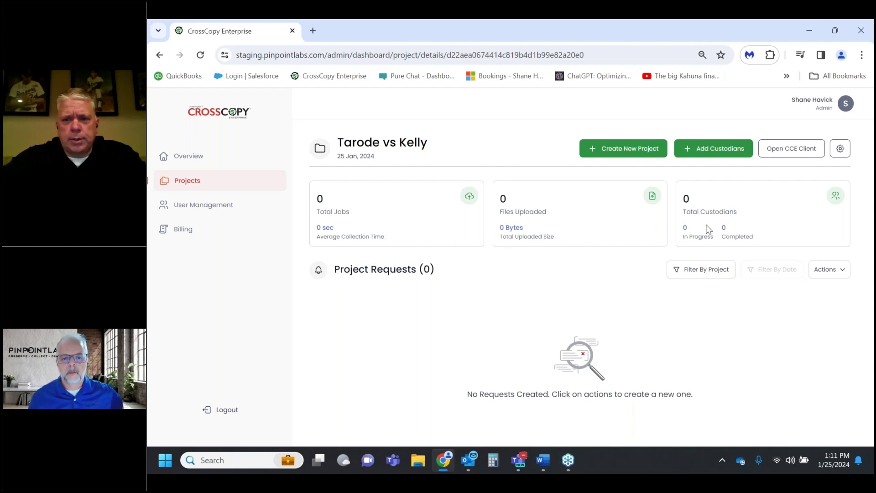
Step: Import custodians into the project from the '20 custodians2 (1)' CSV file
left_click(708, 154)
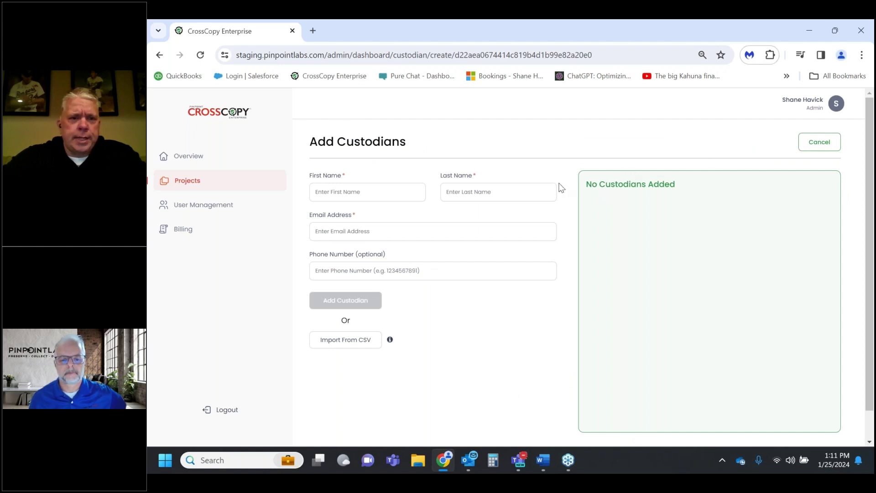
left_click(369, 344)
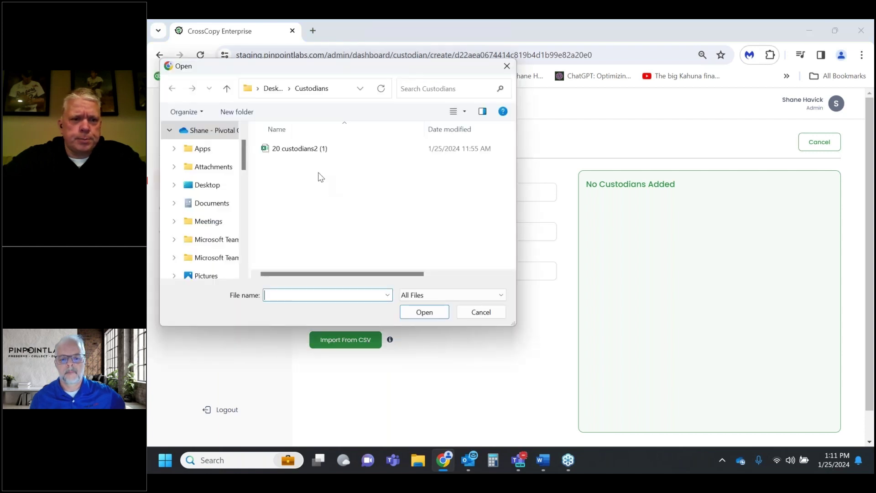
double_click(302, 149)
scroll(634, 293, "down", 1)
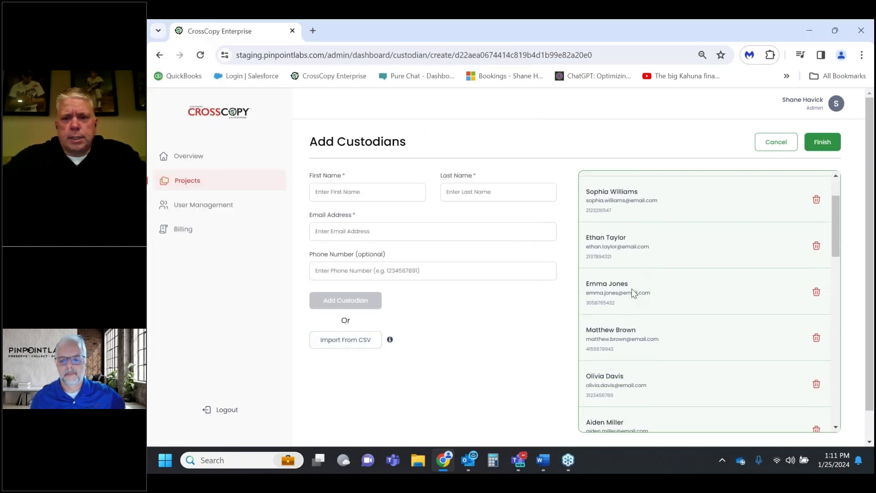
scroll(634, 292, "down", 8)
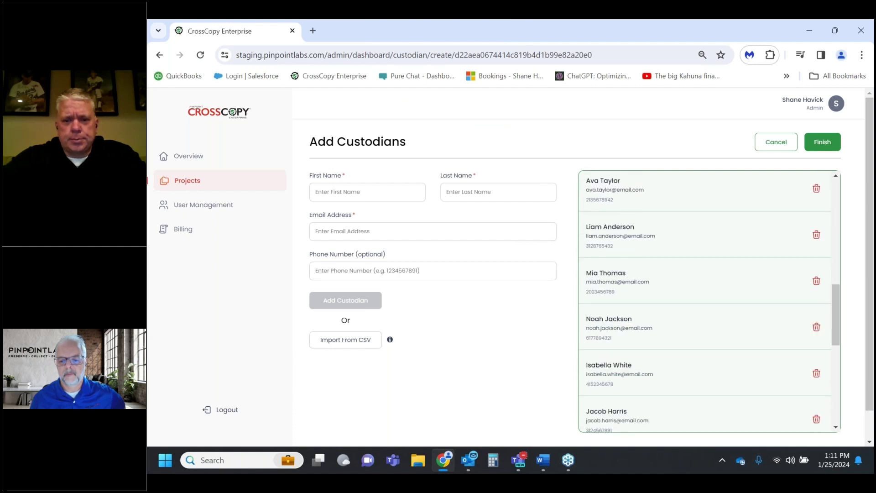
scroll(710, 301, "down", 5)
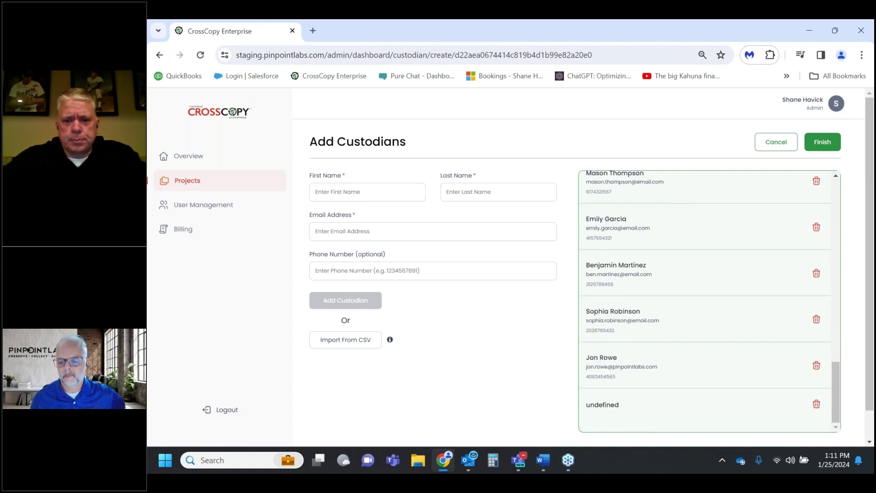
scroll(645, 333, "up", 1)
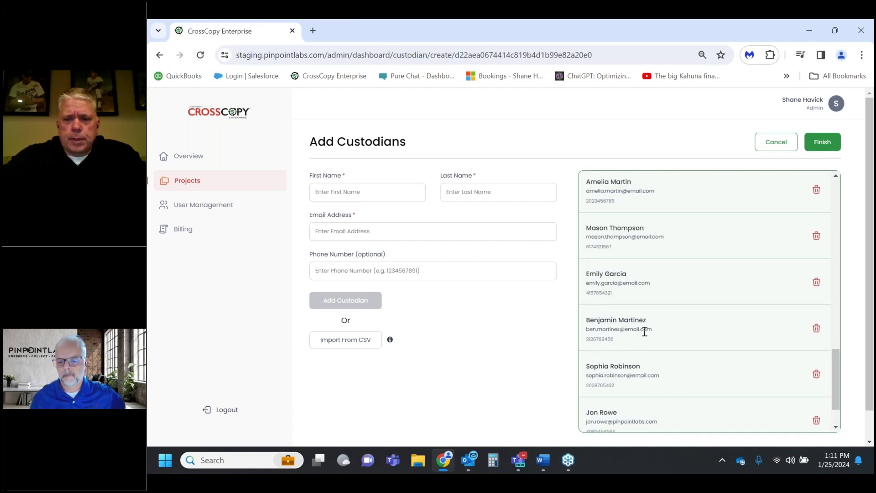
scroll(770, 408, "down", 3)
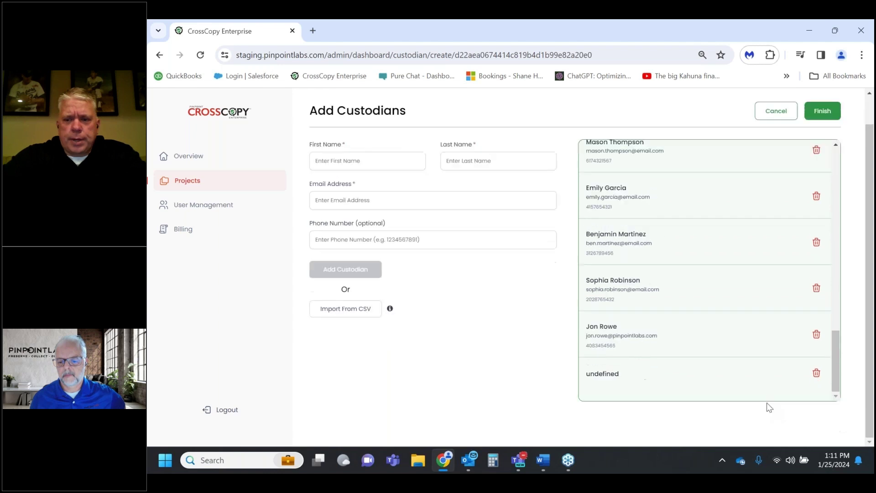
Step: Delete the blank undefined custodian, finish adding, and decline the collection-request prompt
left_click(817, 372)
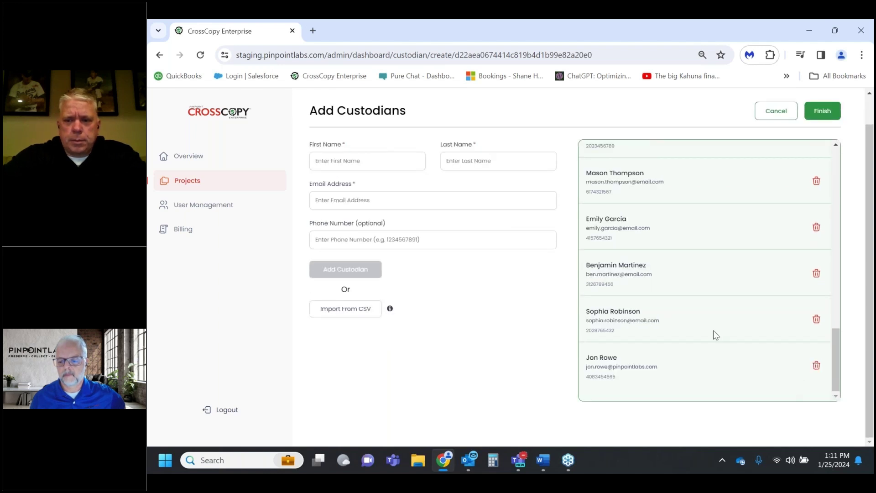
left_click(820, 111)
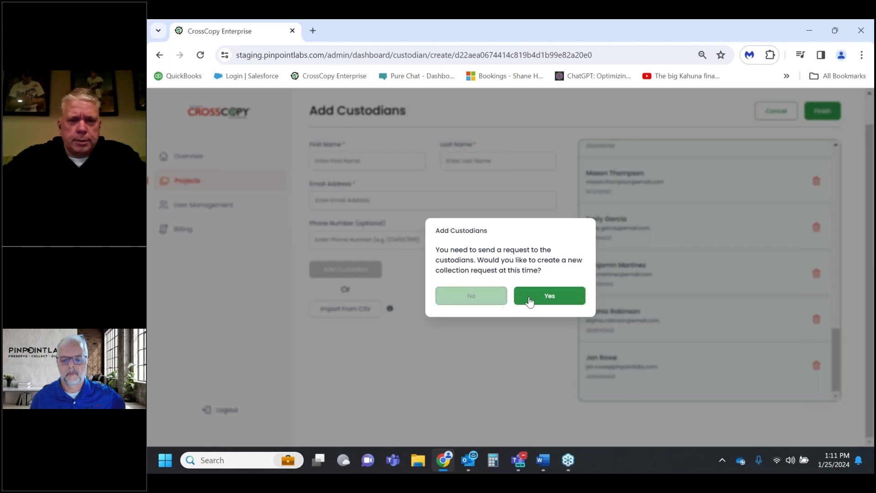
left_click(494, 305)
Step: Review the project overview and open the full list of its 21 custodians
scroll(460, 340, "down", 1)
scroll(461, 342, "down", 1)
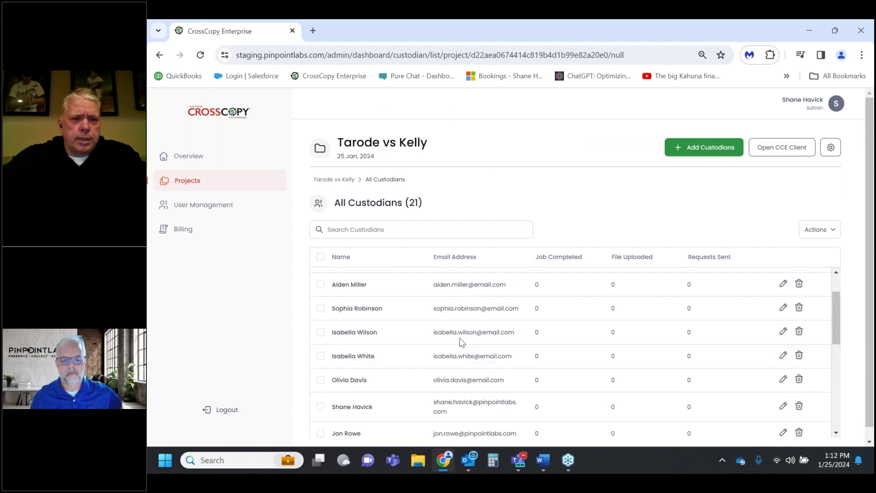
scroll(459, 338, "up", 1)
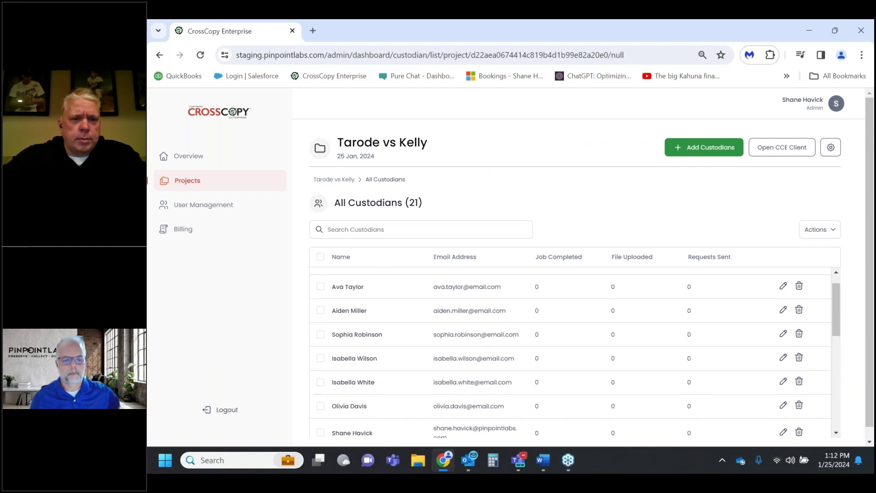
left_click(330, 179)
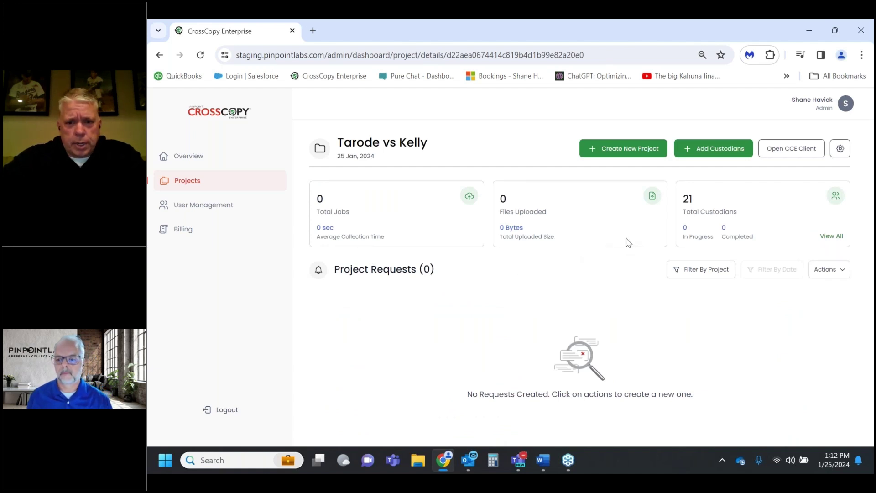
left_click(824, 243)
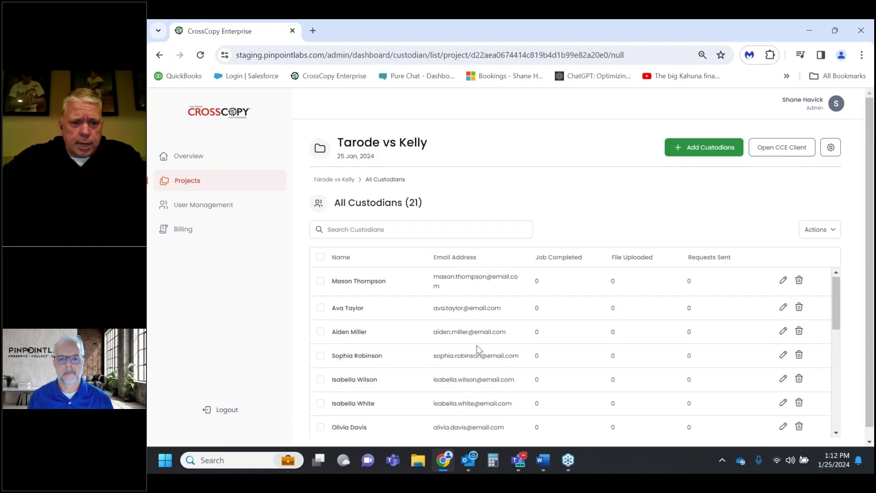
scroll(477, 346, "down", 5)
left_click_drag(479, 340, 390, 326)
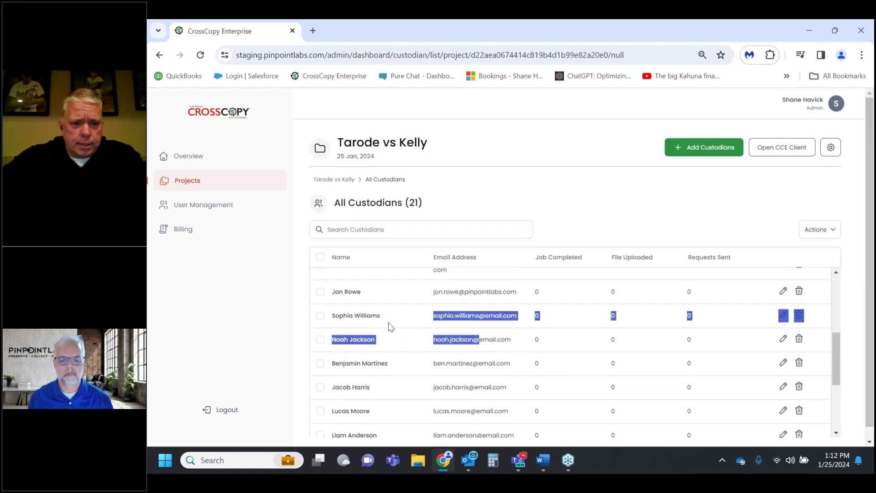
left_click(334, 299)
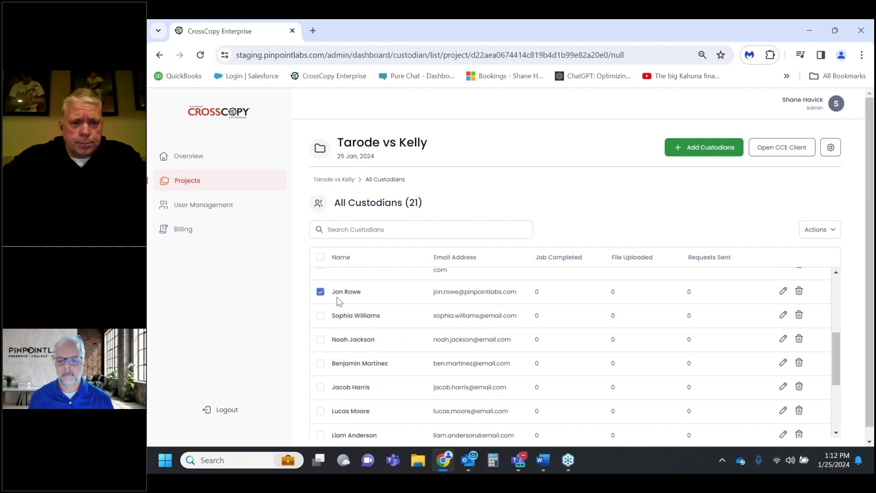
Step: Check the custodian Actions exports, return to the overview, and show the project request options
left_click(829, 231)
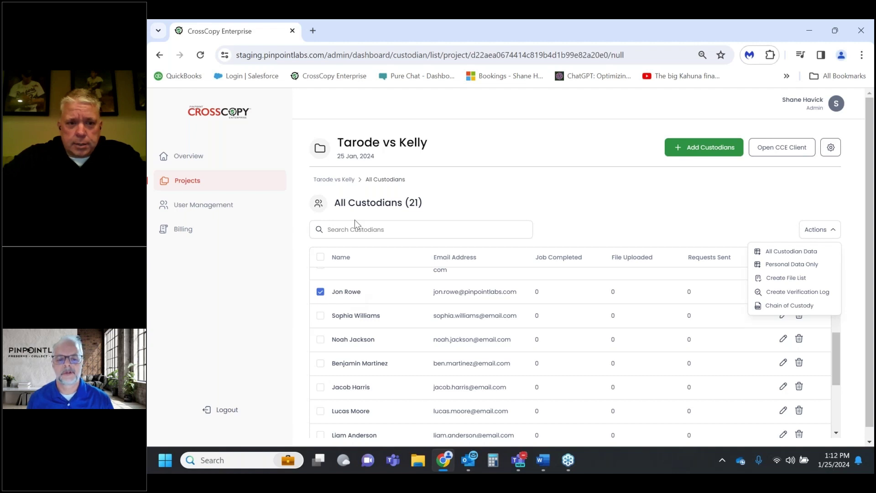
left_click(347, 180)
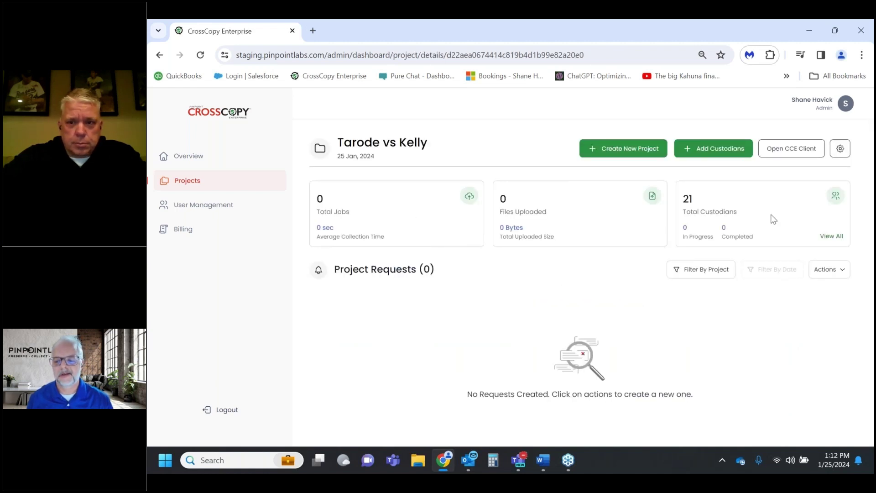
left_click(830, 236)
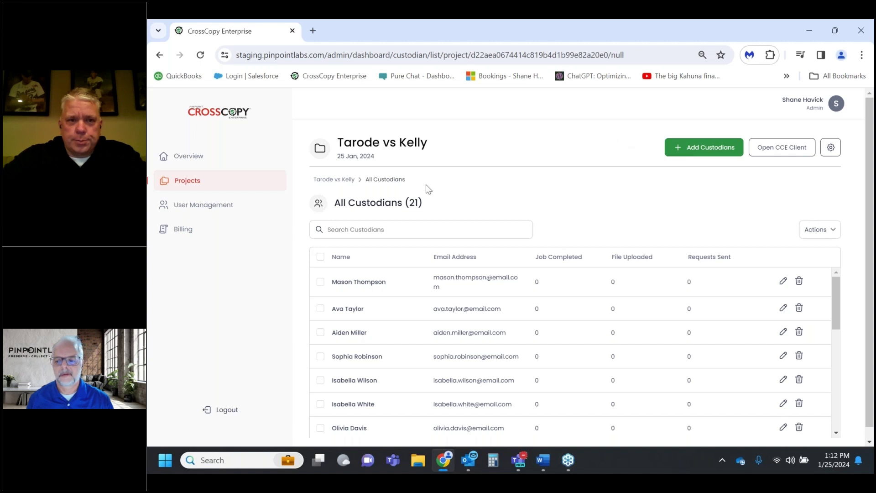
left_click(159, 54)
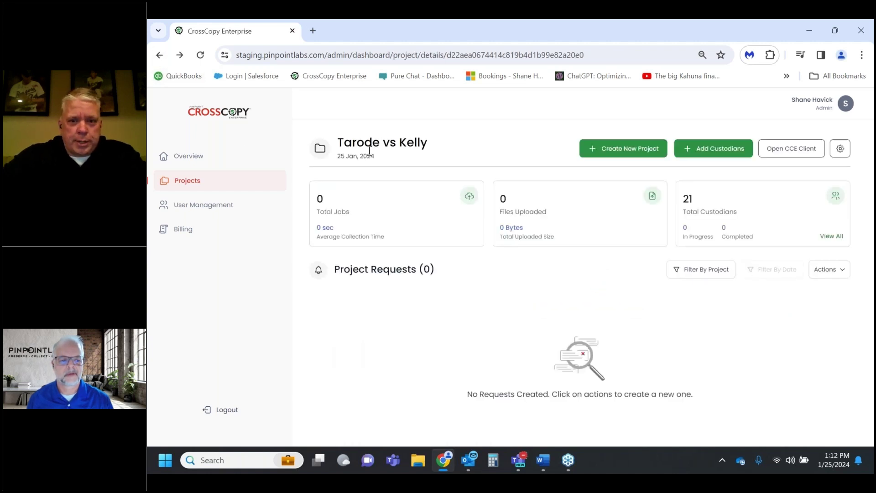
left_click(844, 271)
Step: Start a new request with the subject 'Please add documents for the Tarode Casee'
left_click(771, 290)
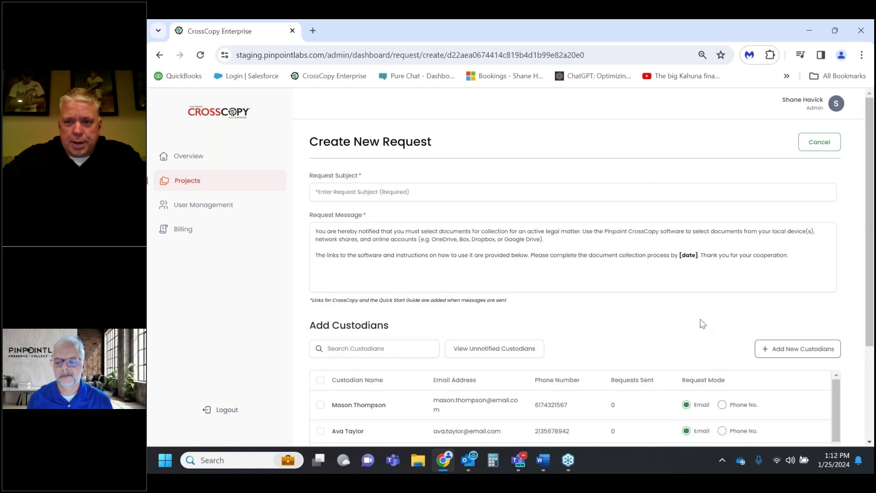
left_click(343, 193)
type("Please")
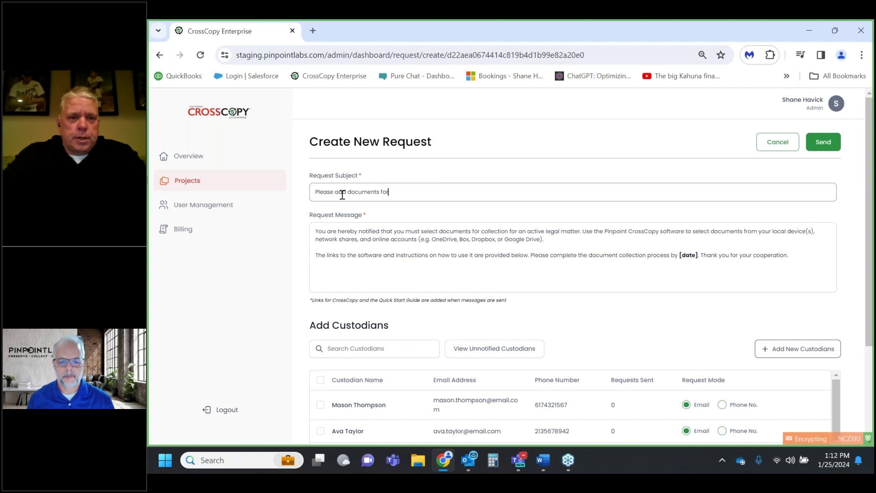
type("add documents for ")
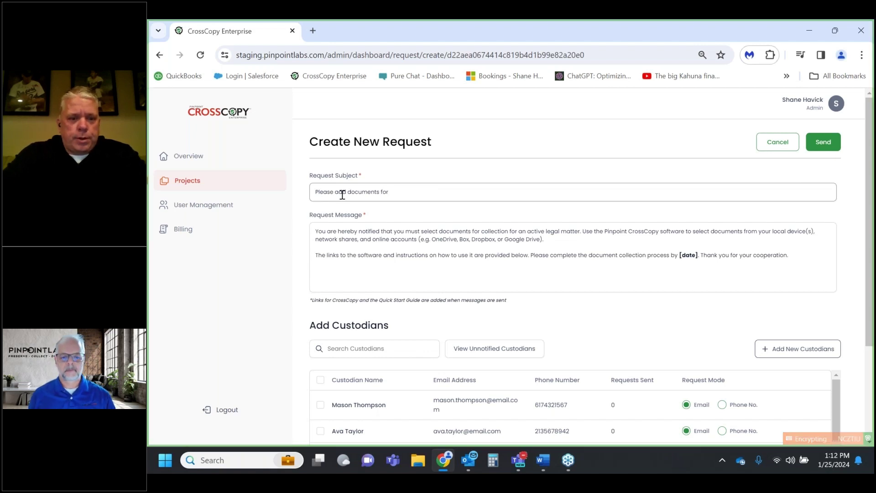
type("the To")
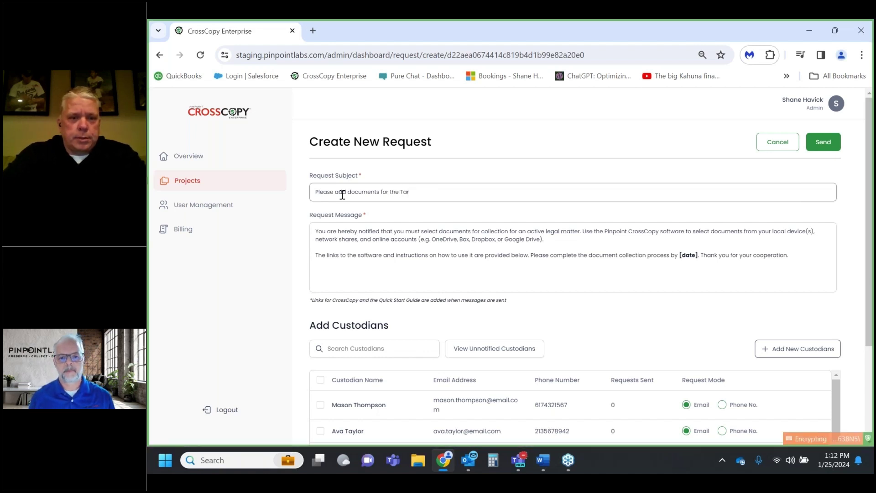
type("rode Casee")
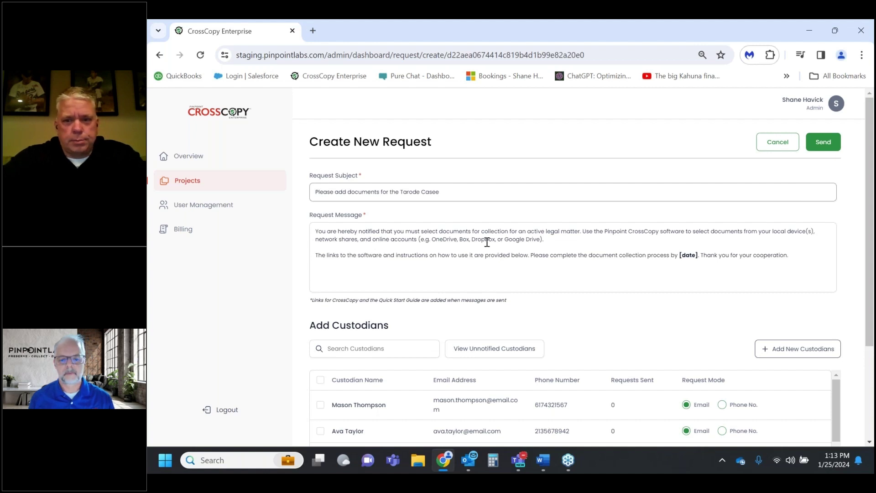
Step: Replace the [date] placeholder in the request message with 01/31/24
left_click(696, 256)
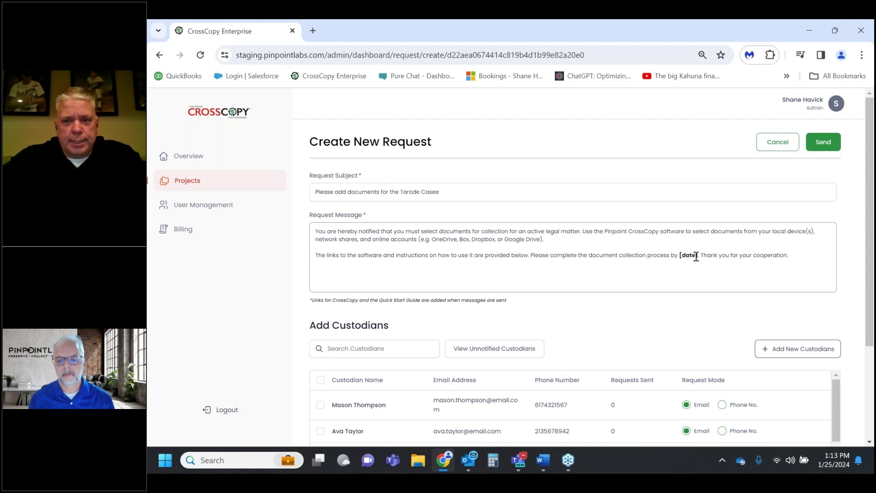
double_click(696, 256)
key("BackSpace")
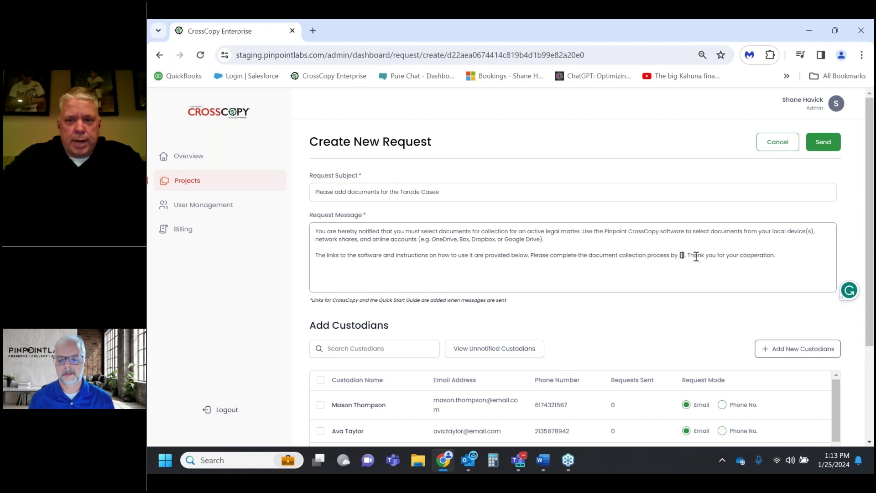
type("01/")
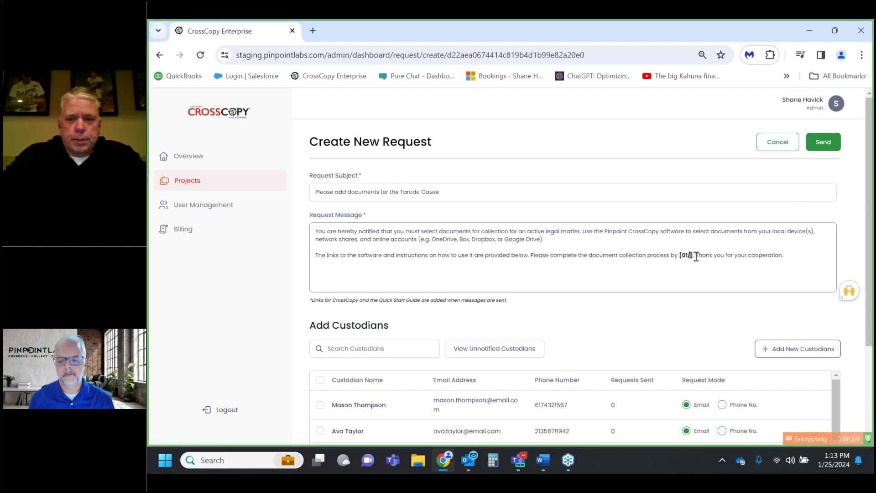
type("31")
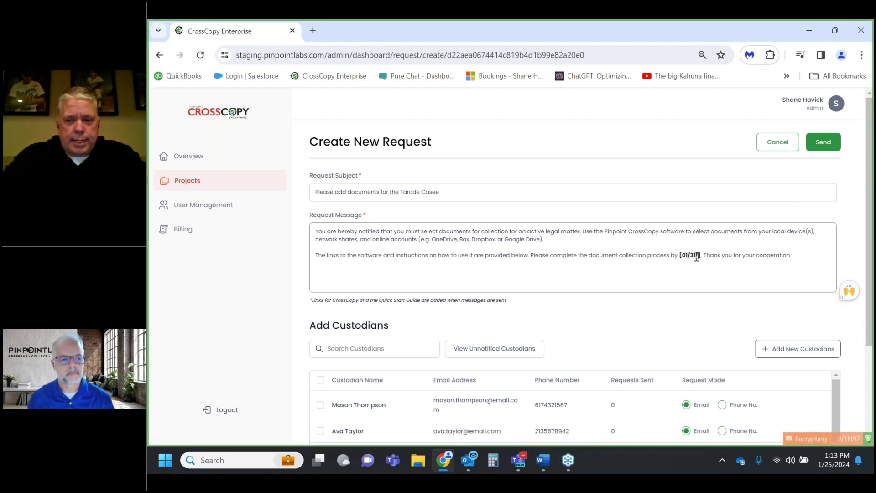
type("/2")
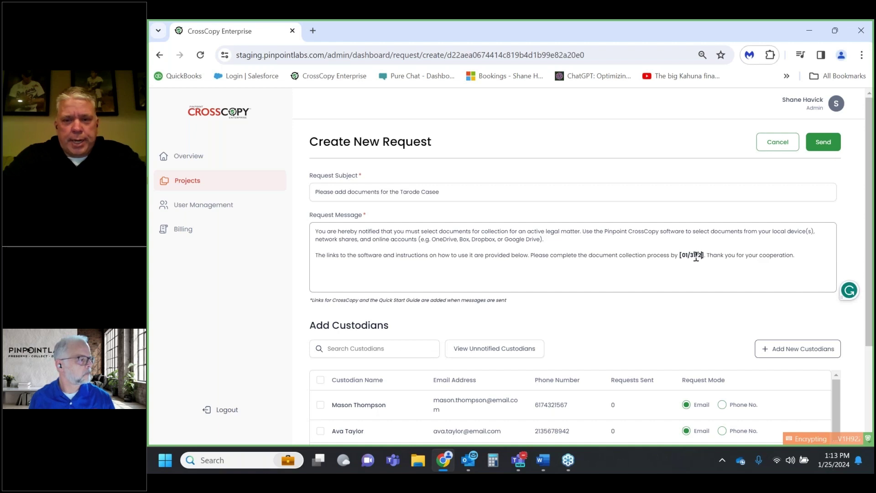
type("4")
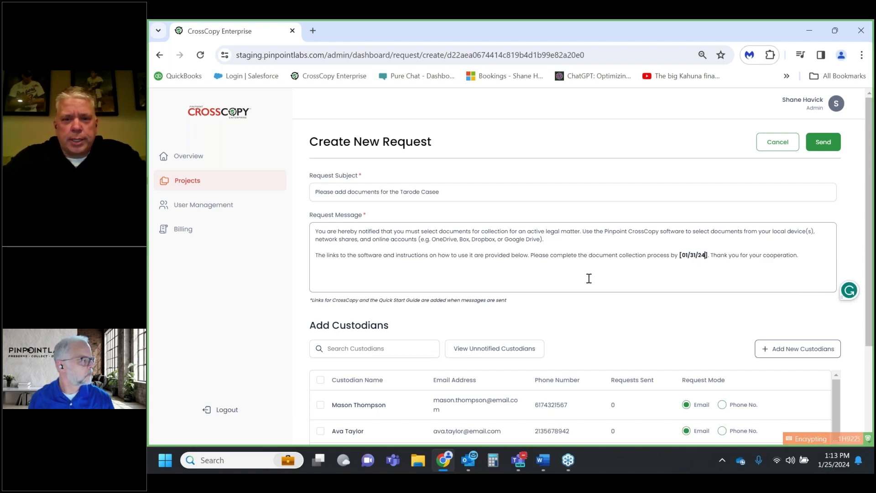
Step: Tick one custodian in the Add Custodians table to receive the request by email
scroll(611, 302, "down", 3)
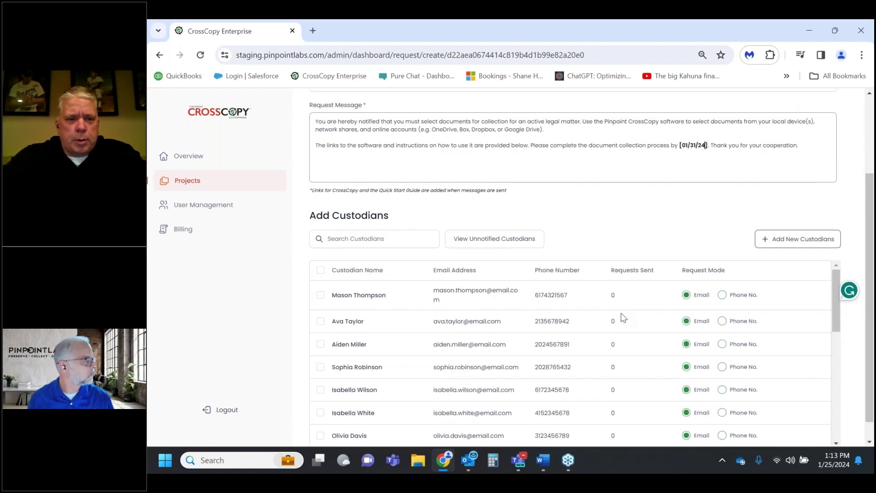
scroll(624, 317, "down", 5)
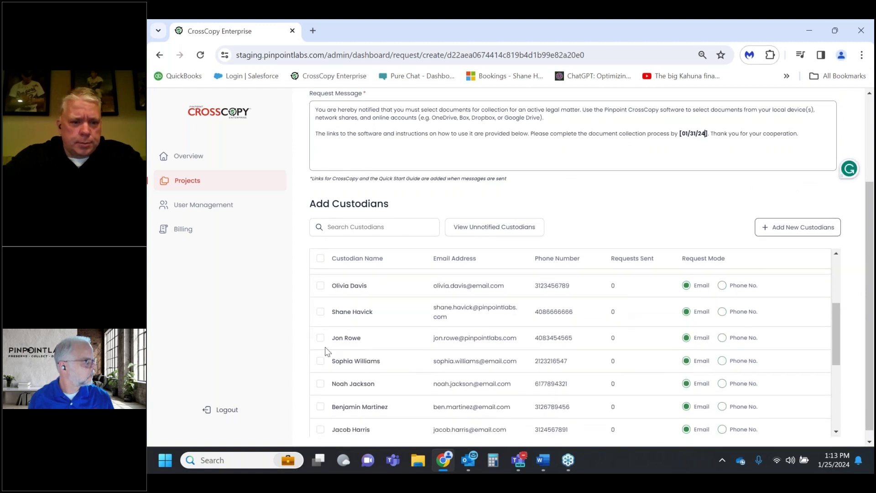
left_click(320, 345)
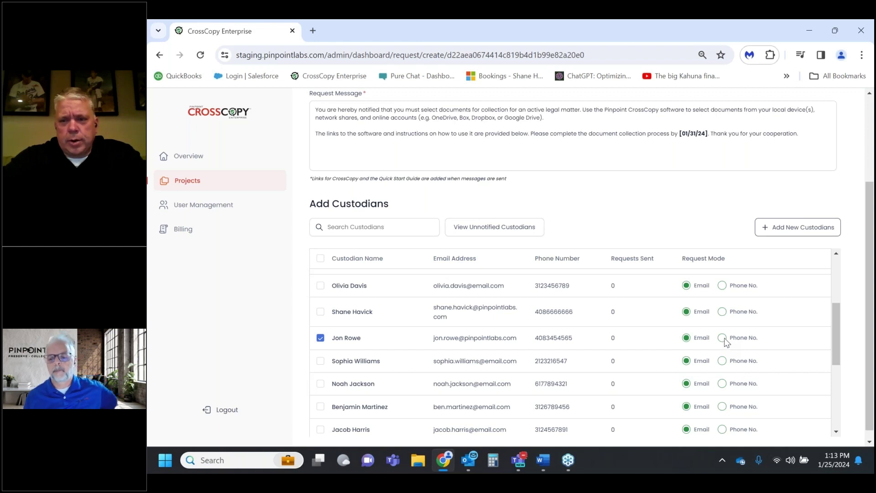
scroll(749, 338, "up", 10)
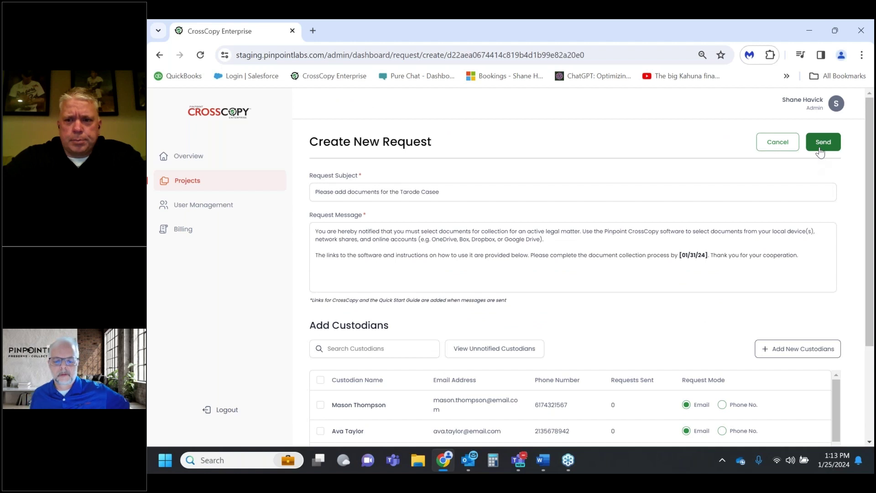
Step: Send the new custodian request, confirm it, and continue to the Tarode vs Kelly project
left_click(821, 151)
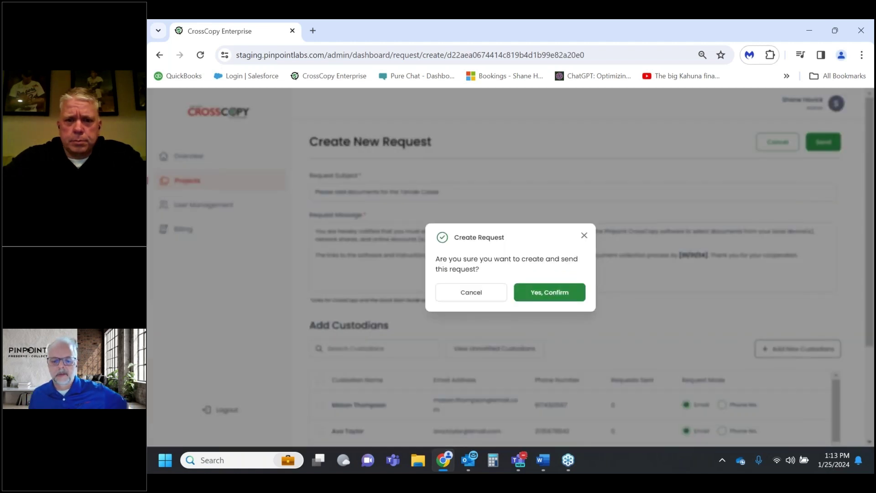
left_click(565, 296)
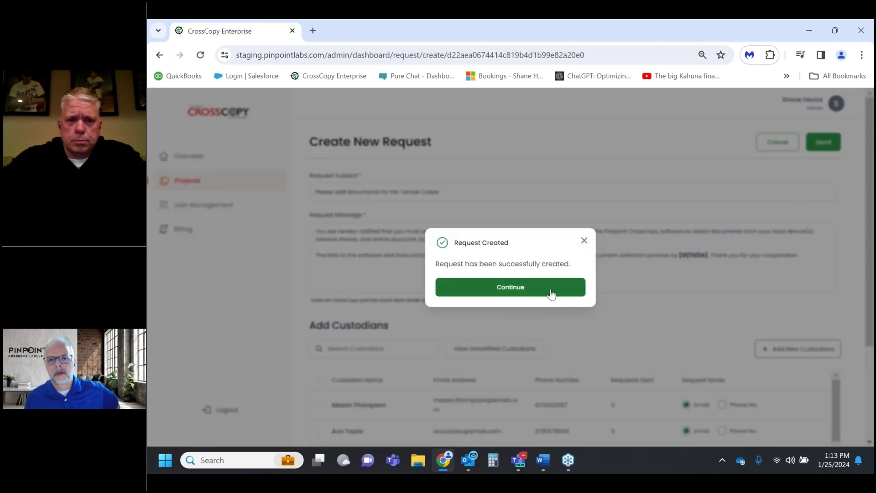
left_click(549, 293)
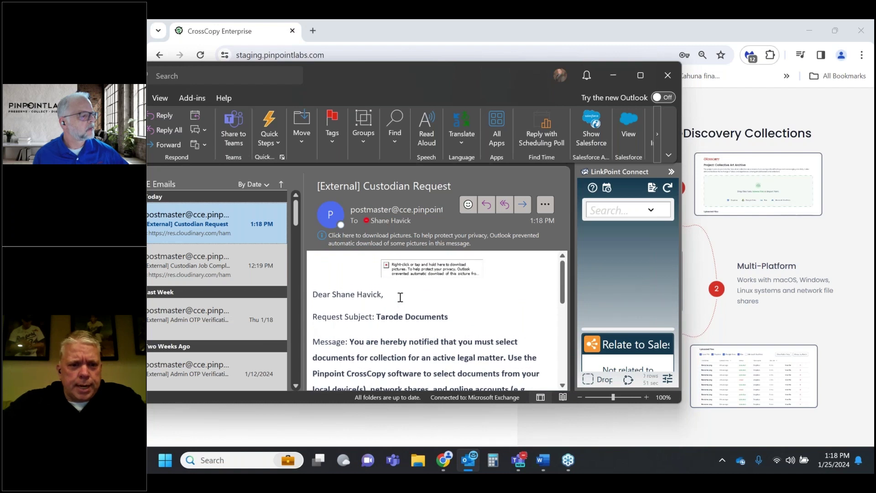
Step: Scroll down the custodian request email and follow its Launch Pinpoint CrossCopy link
scroll(401, 297, "down", 2)
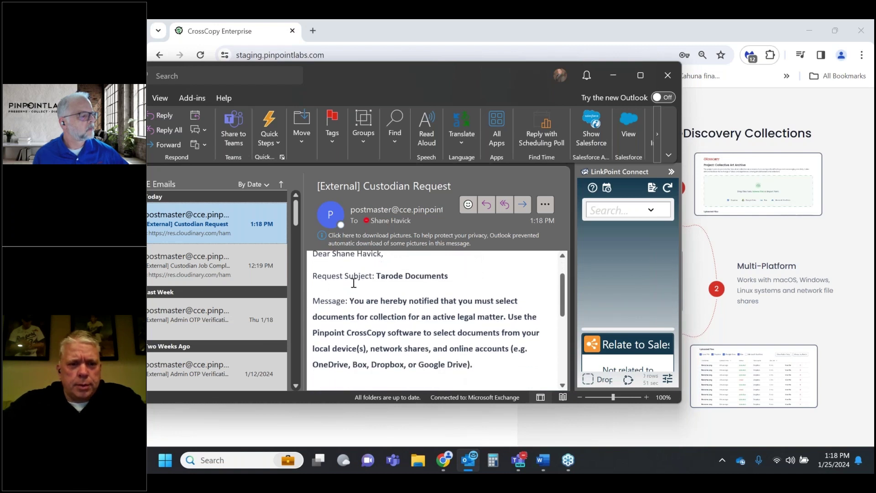
scroll(432, 285, "down", 5)
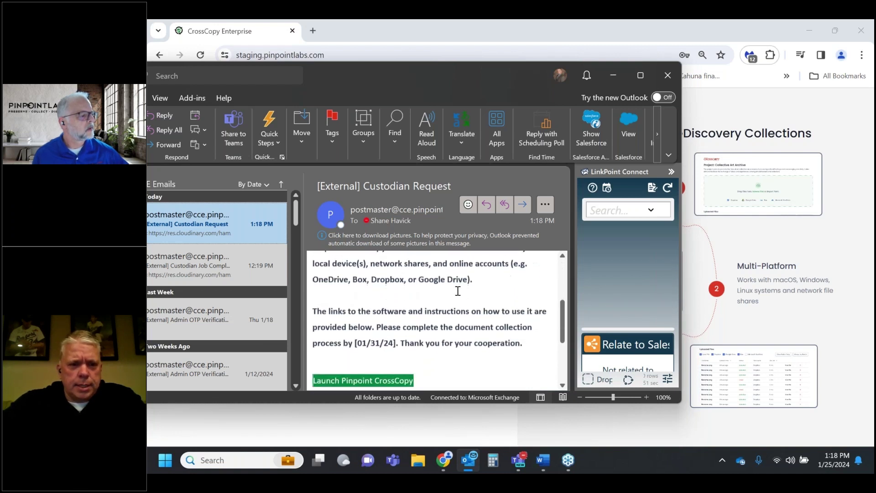
scroll(458, 291, "down", 2)
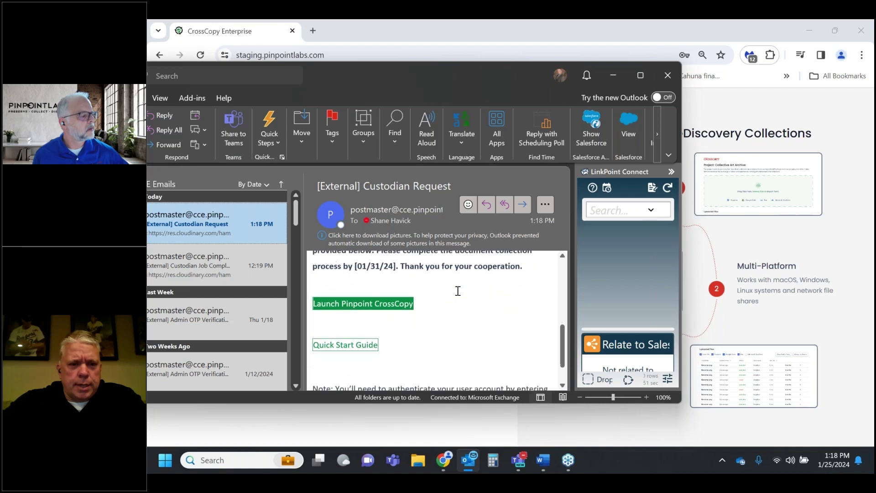
left_click(377, 303)
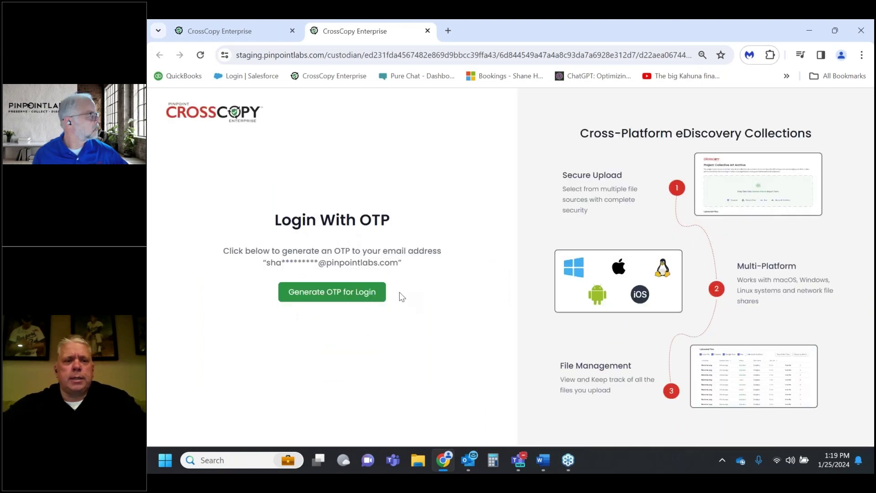
Step: Request a one-time login code and copy it from the verification email in Outlook
left_click(346, 295)
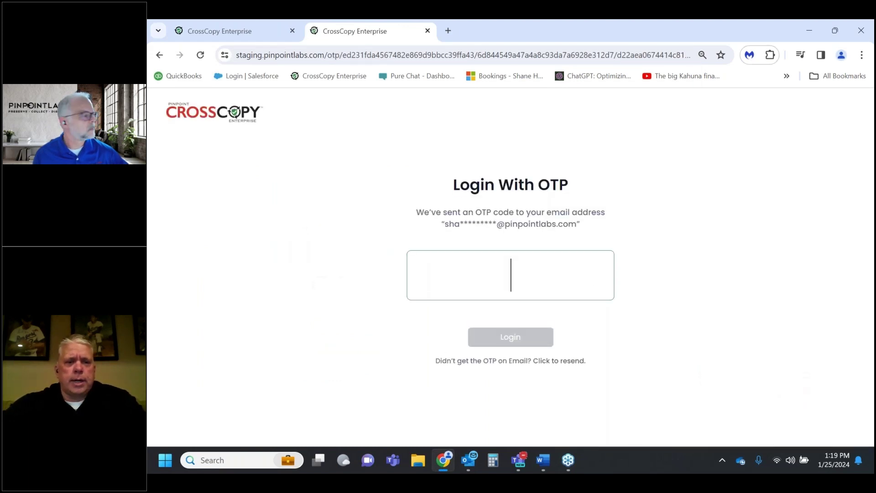
left_click(467, 459)
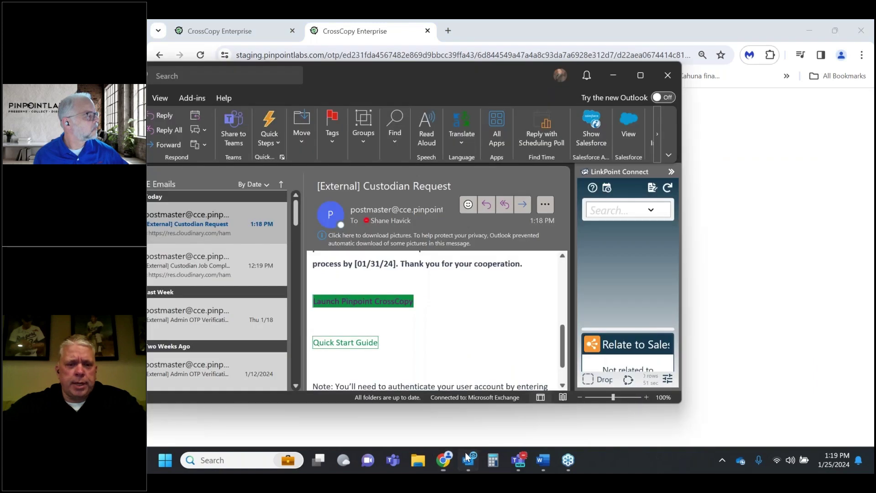
left_click(223, 228)
left_click_drag(363, 369, 317, 369)
right_click(317, 369)
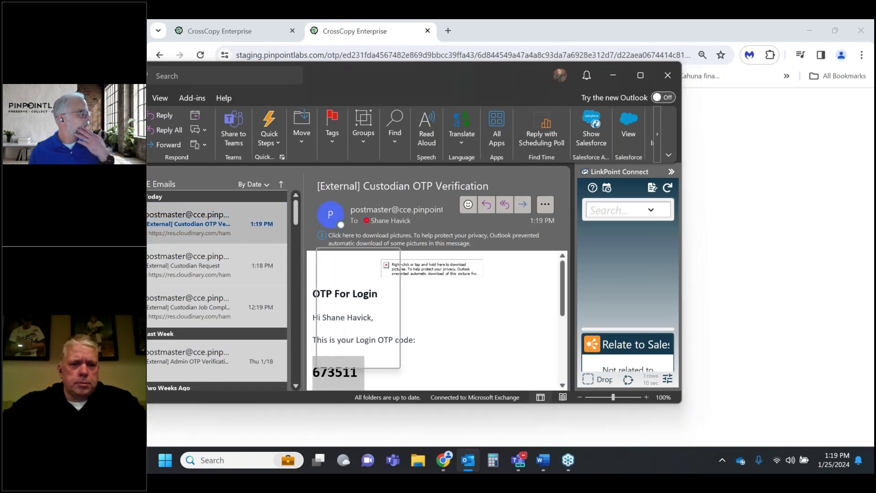
left_click(345, 257)
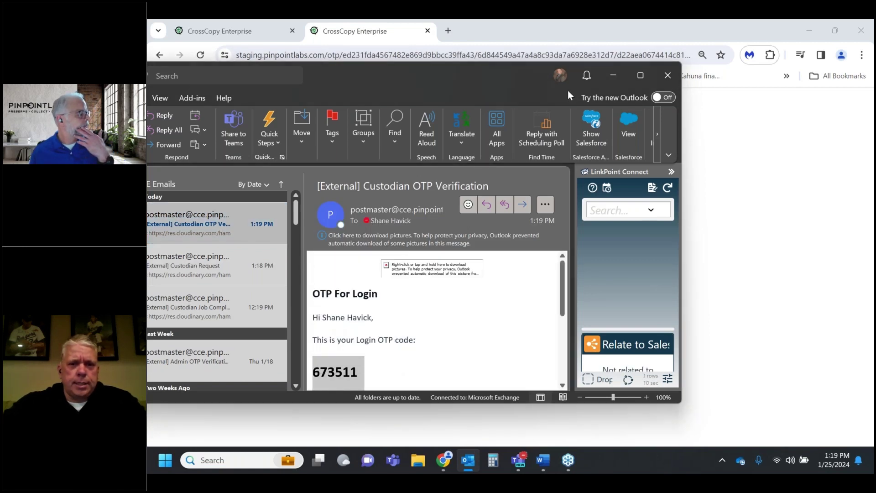
Step: Paste the copied code into the login field and log in
left_click(609, 78)
right_click(507, 278)
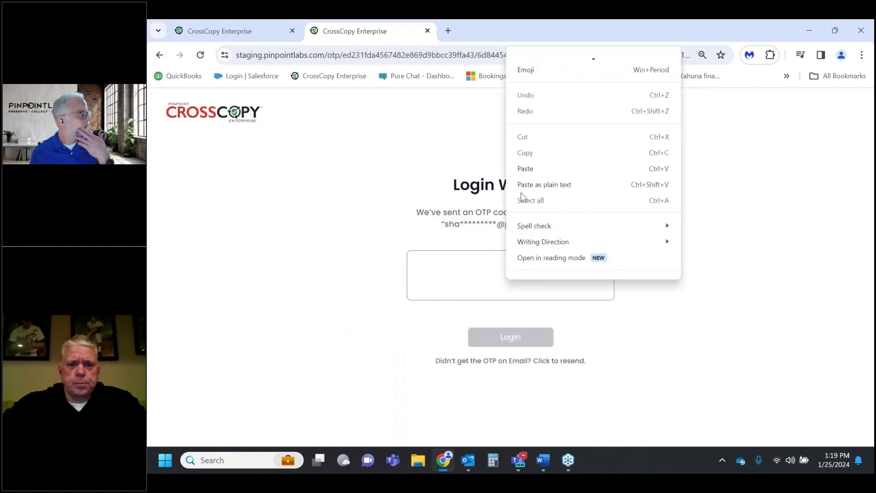
left_click(526, 168)
left_click(521, 336)
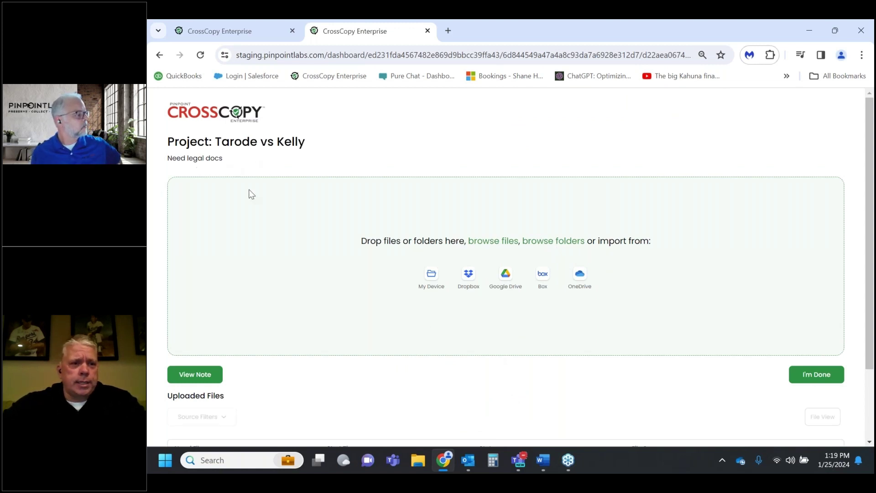
Step: Move the browser aside and drop the Filtered by Extension folder's 38 files into the upload area
scroll(302, 347, "down", 2)
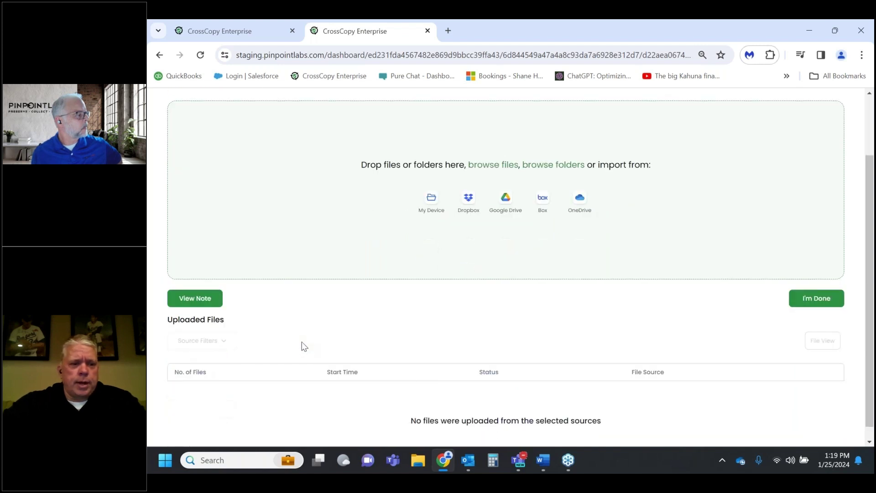
scroll(303, 346, "up", 1)
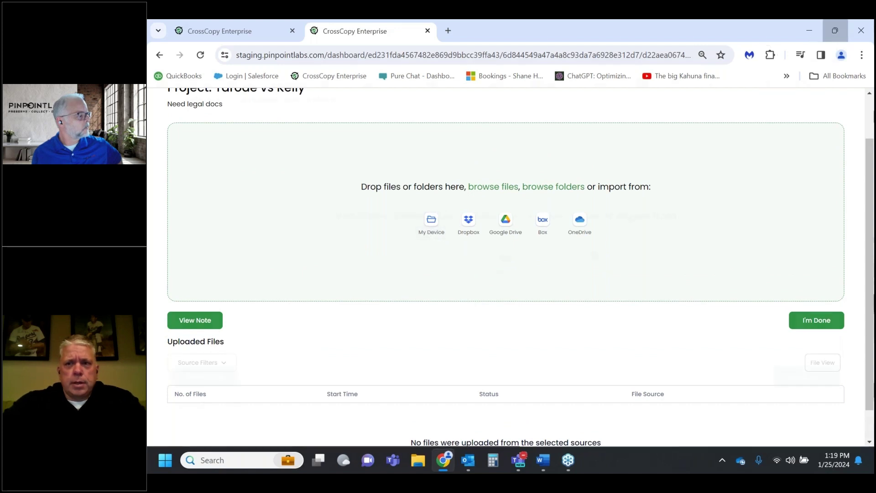
left_click(835, 30)
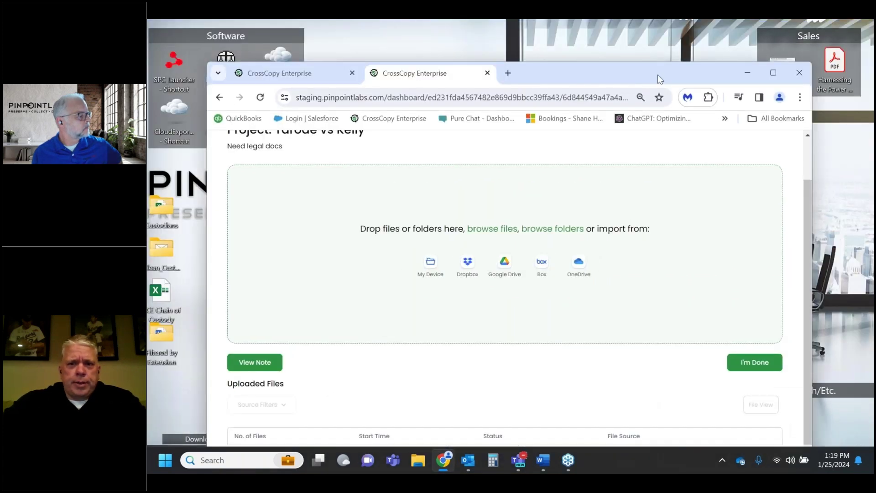
left_click_drag(659, 75, 708, 63)
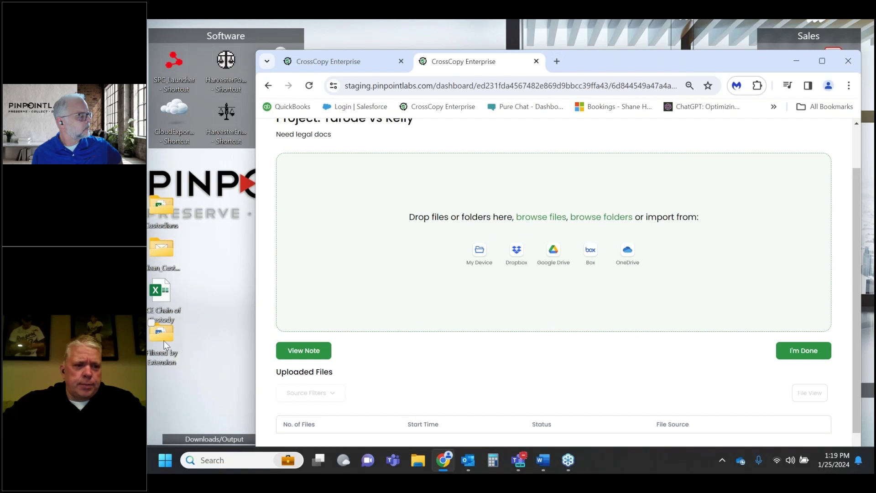
left_click_drag(165, 346, 338, 295)
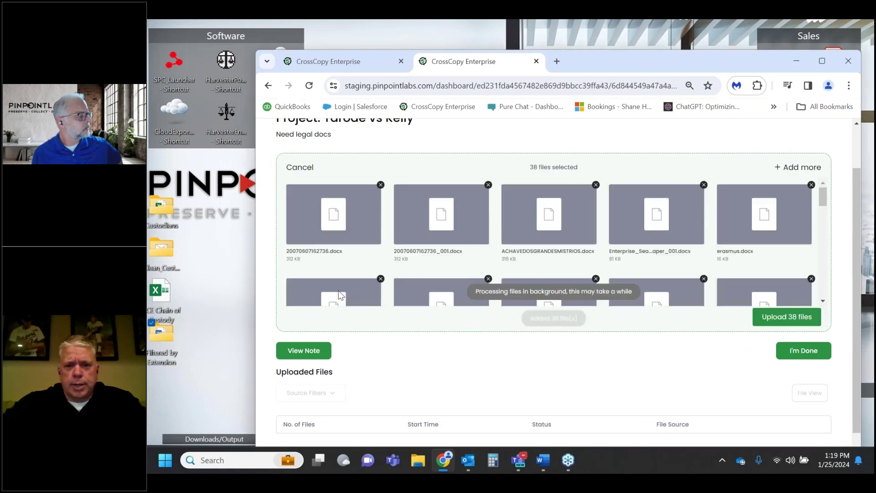
scroll(455, 258, "up", 1)
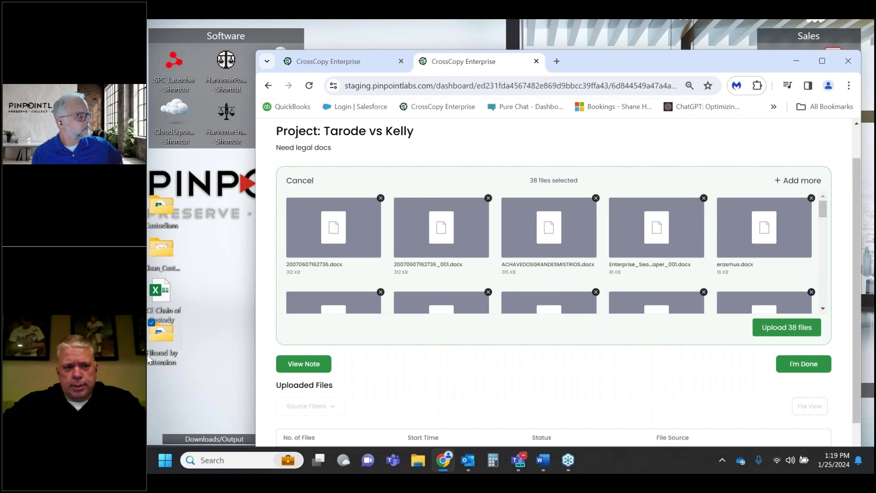
Step: Upload the 38 files with the note 'These documents are from my local drive'
left_click(766, 335)
left_click(514, 293)
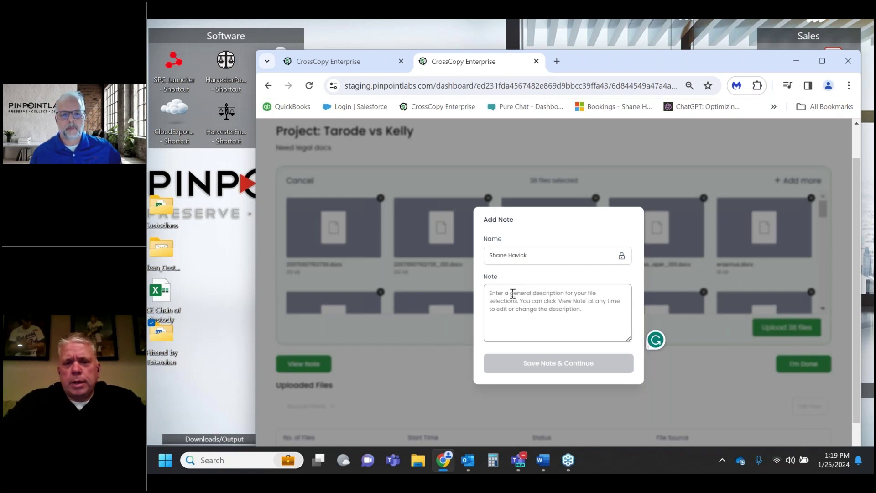
type("These ")
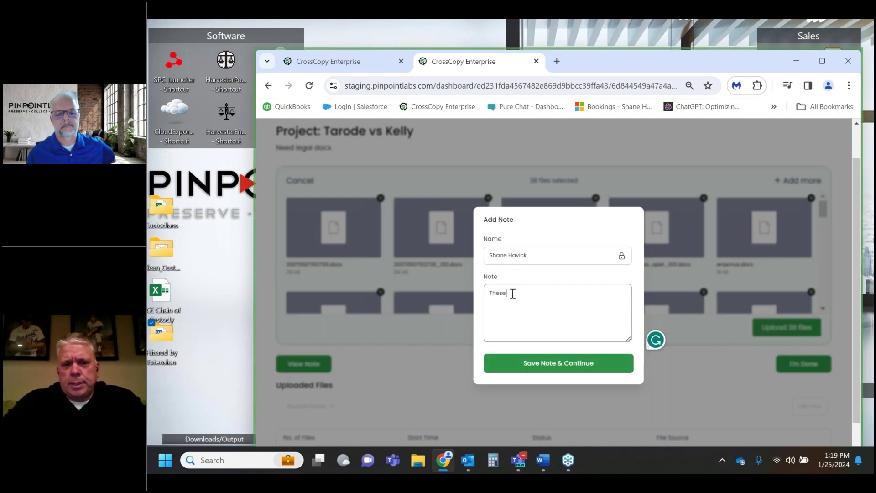
type("documents are from my")
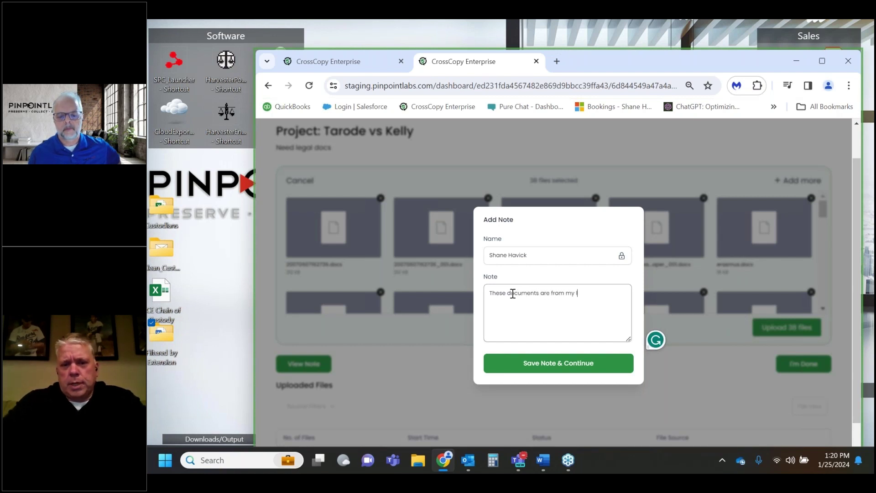
type(" local drive")
left_click(548, 364)
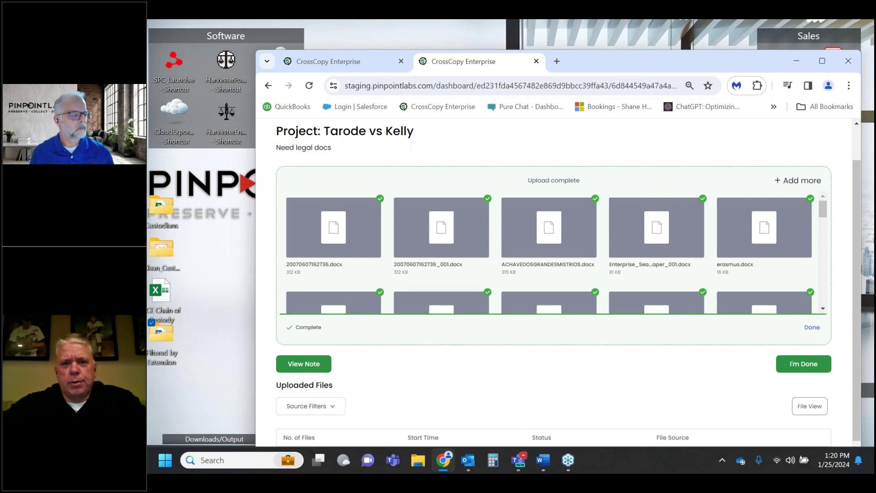
Step: Clear the finished upload and connect the project to the demo OneDrive account
left_click(816, 331)
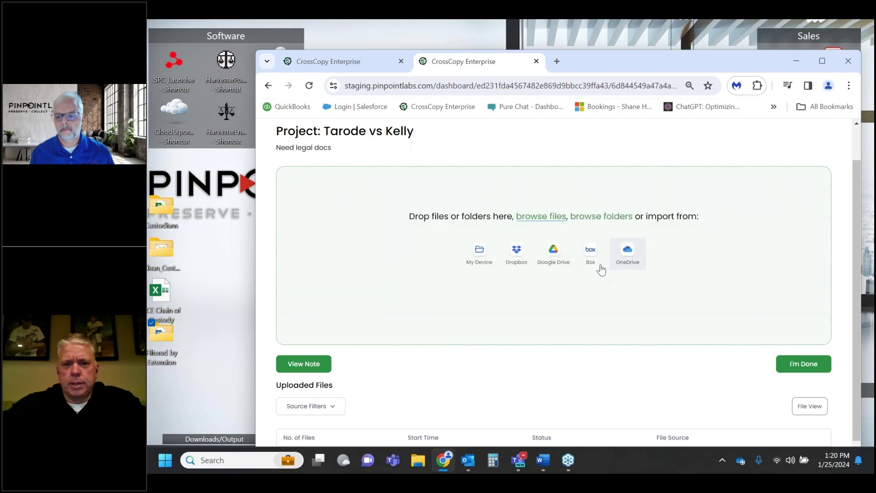
left_click(633, 259)
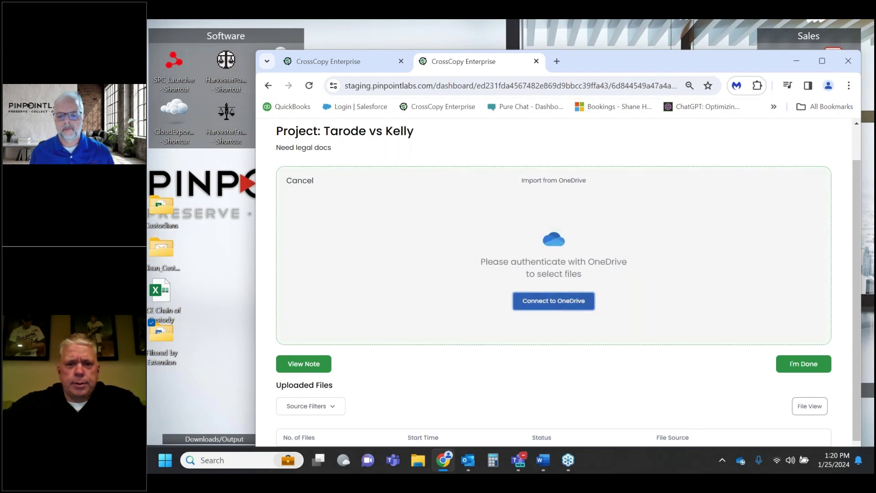
left_click(567, 305)
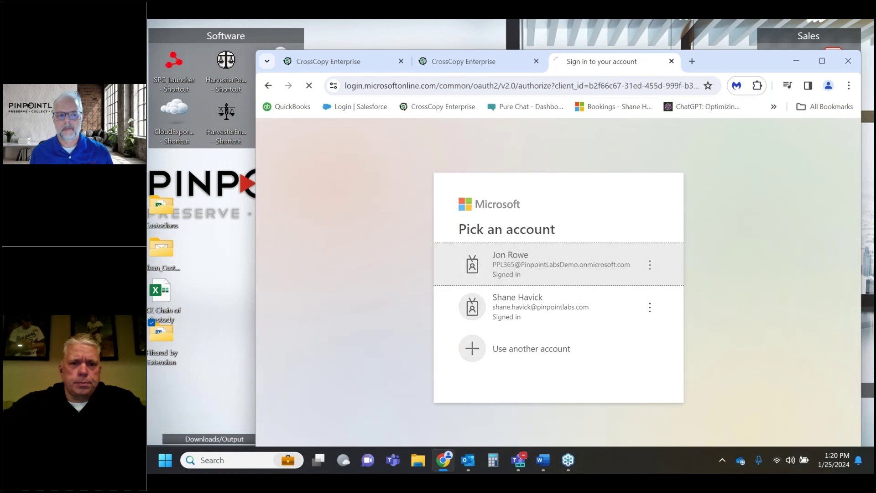
left_click(548, 265)
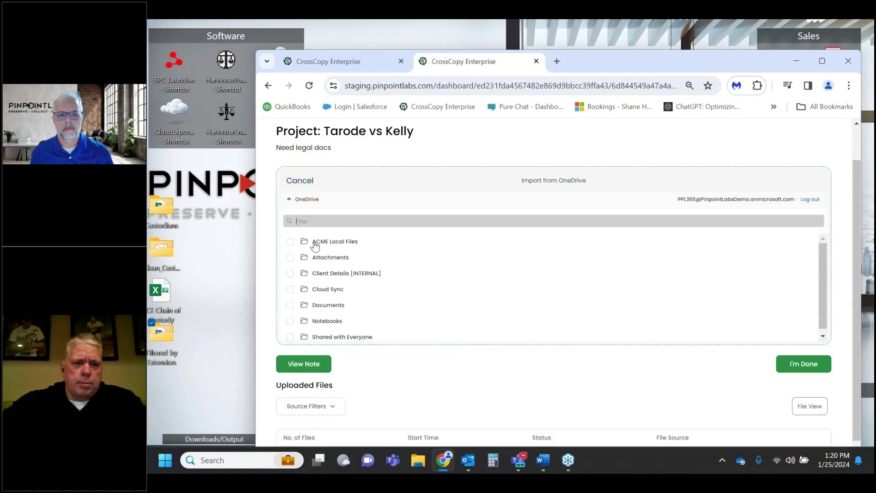
Step: Select folder 2 under ACME Local Files > CollTest for import
left_click(314, 242)
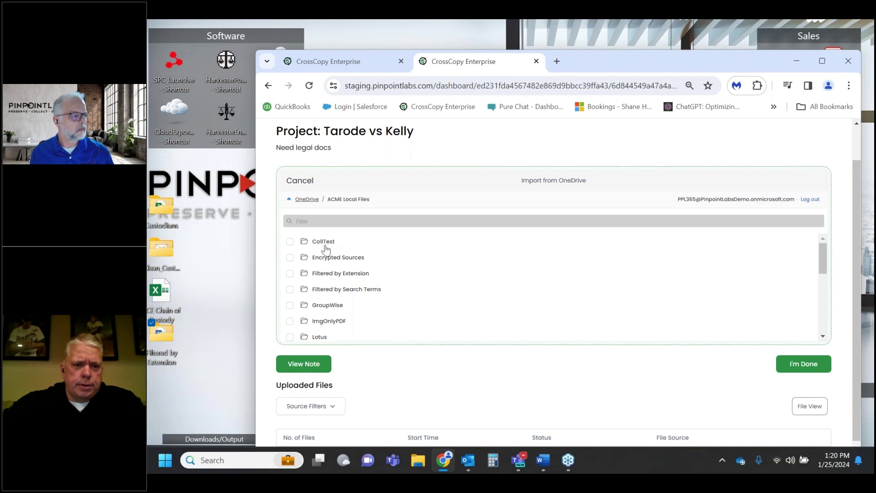
left_click(322, 243)
left_click(290, 258)
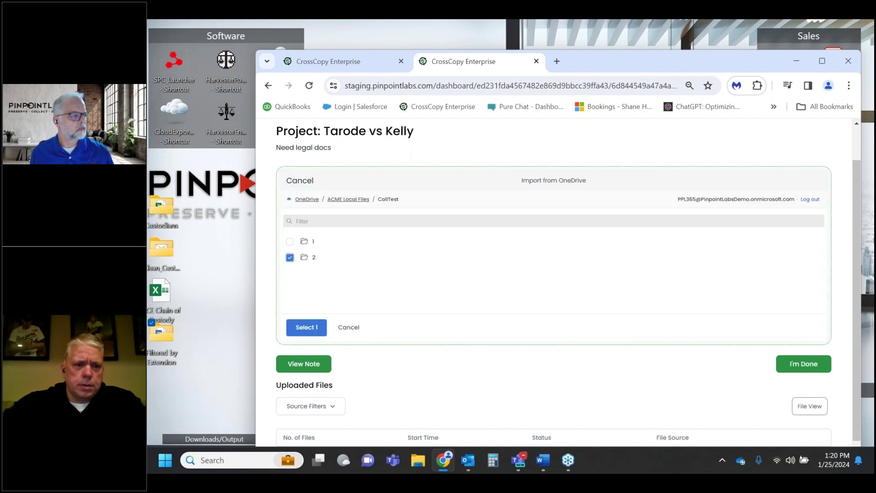
left_click(306, 327)
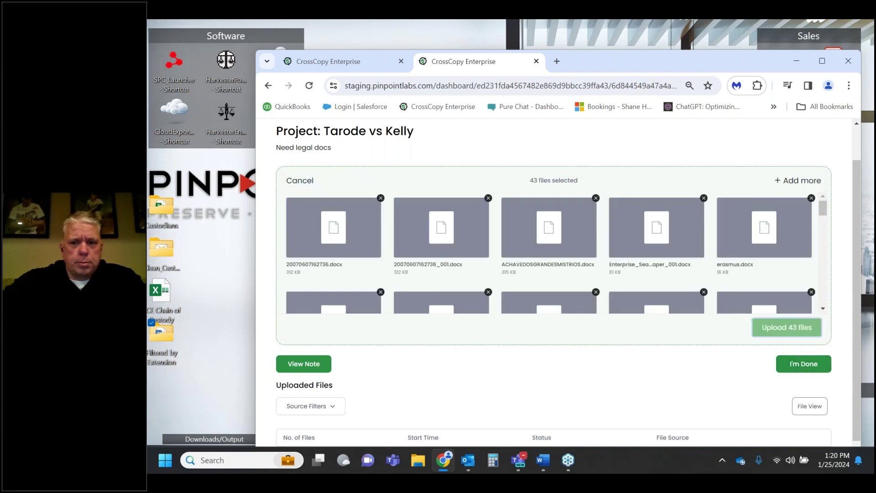
Step: Upload the 43 OneDrive files keeping the existing note, then clear the completed panel
left_click(794, 337)
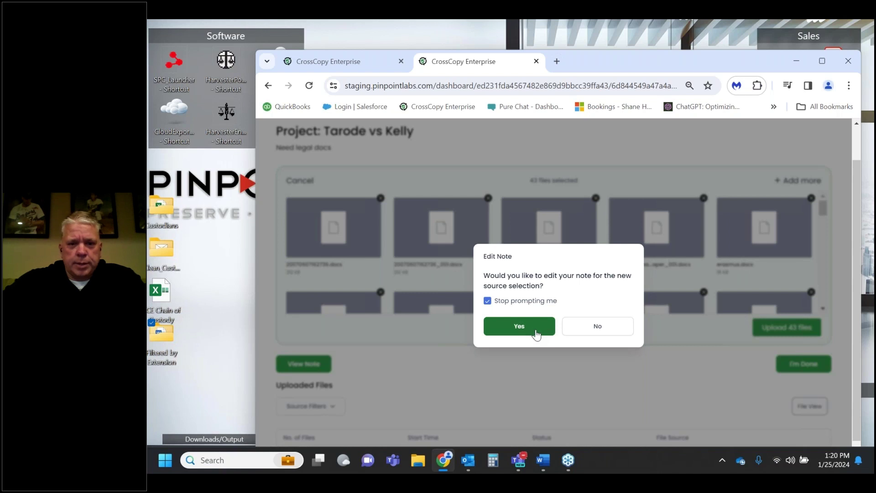
left_click(576, 327)
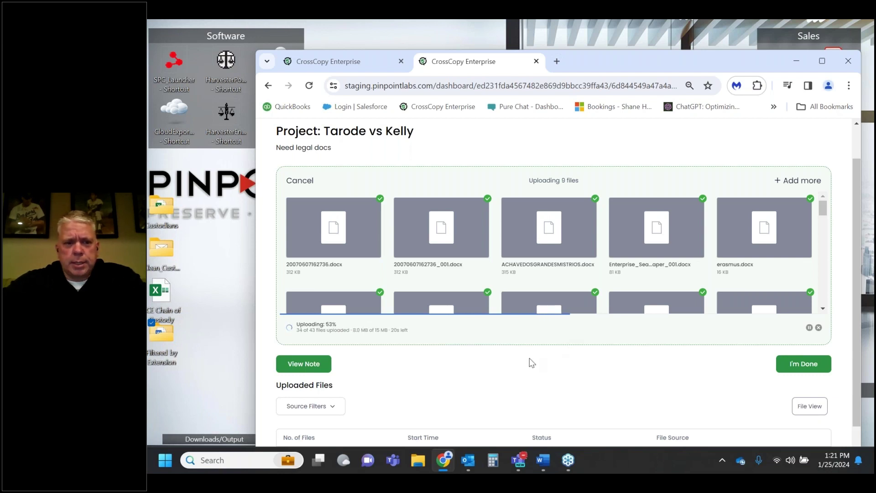
scroll(532, 363, "down", 1)
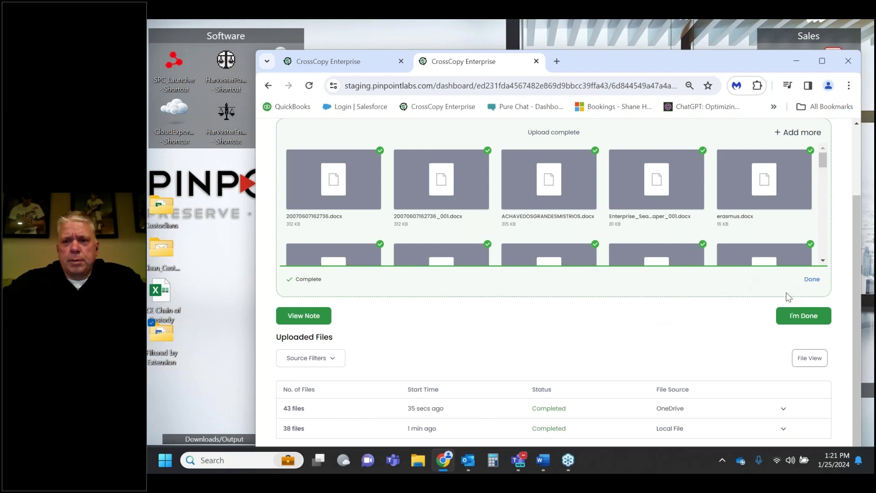
left_click(812, 287)
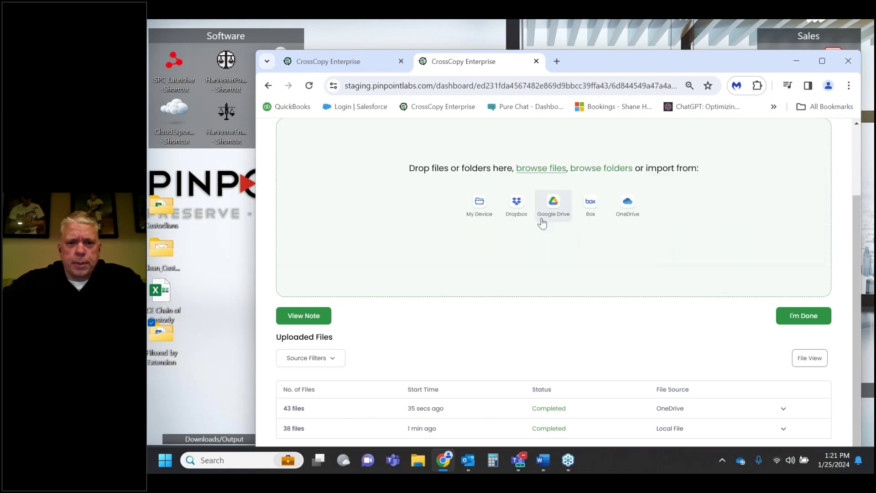
Step: Sign in to Google Drive and open the ACME_Marketing > M1 folder
left_click(553, 211)
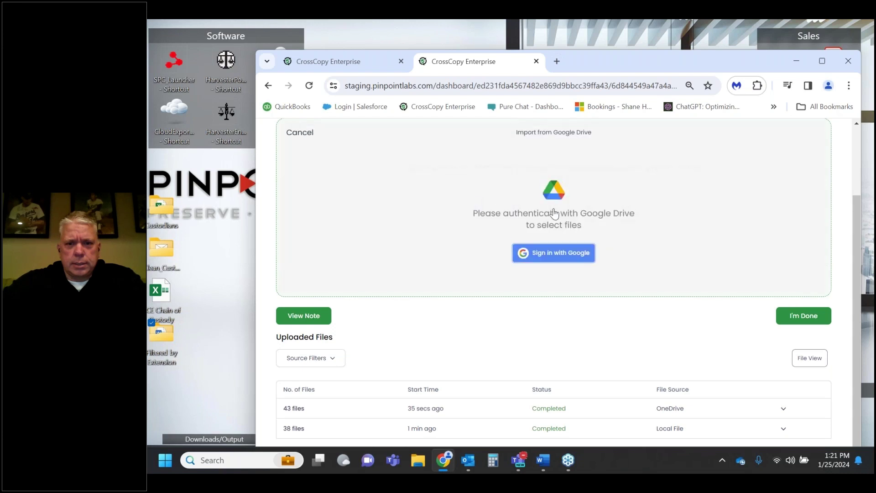
left_click(556, 254)
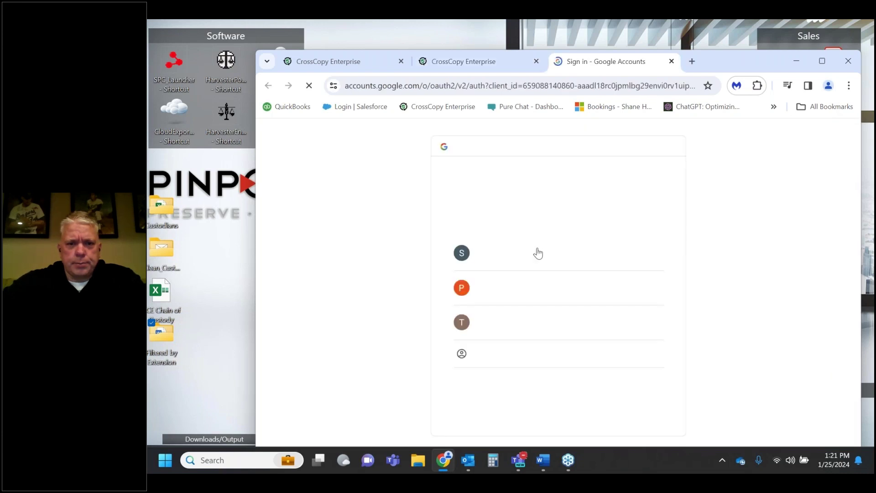
left_click(507, 315)
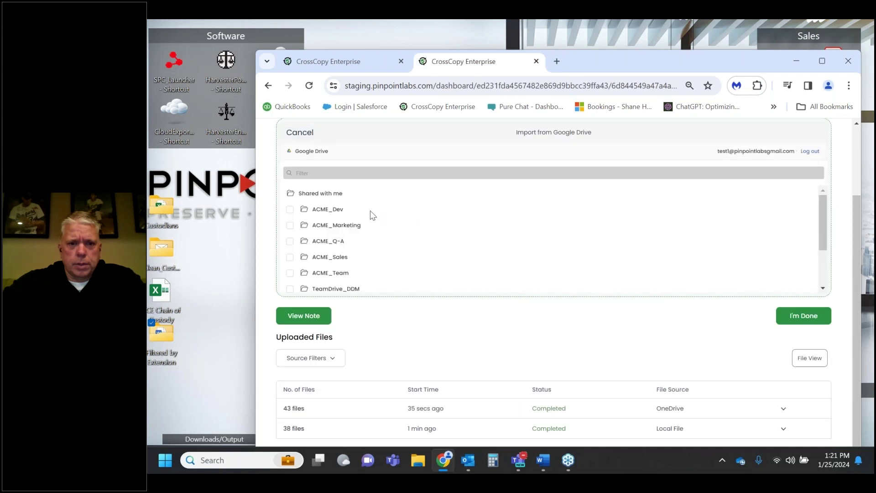
left_click(325, 226)
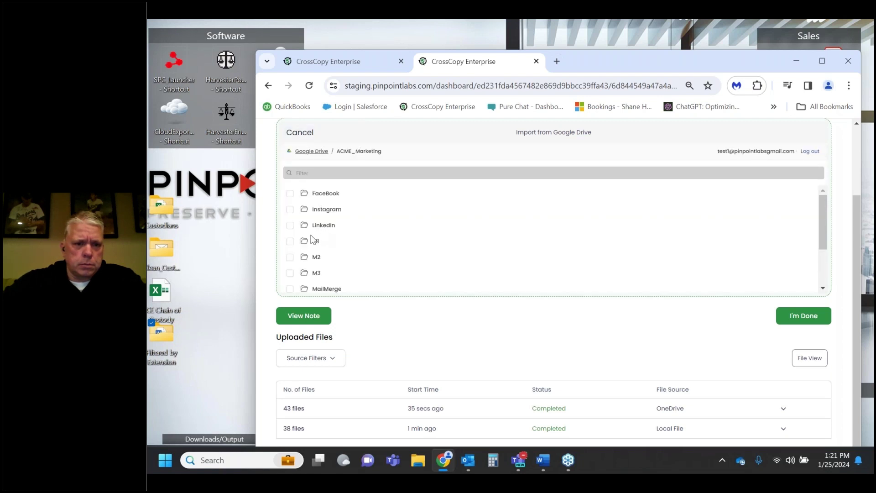
left_click(298, 244)
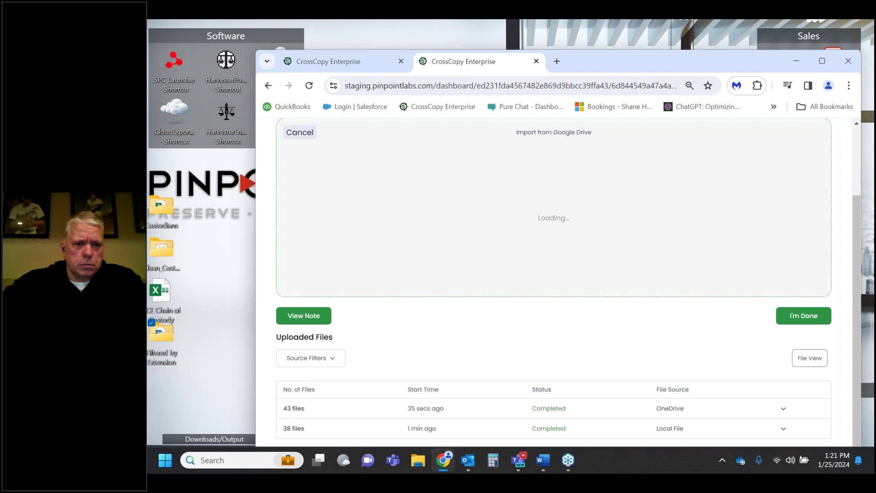
Step: Select four .docx files, starting with 20061127DE9C_premium.docx, and upload them
left_click(291, 193)
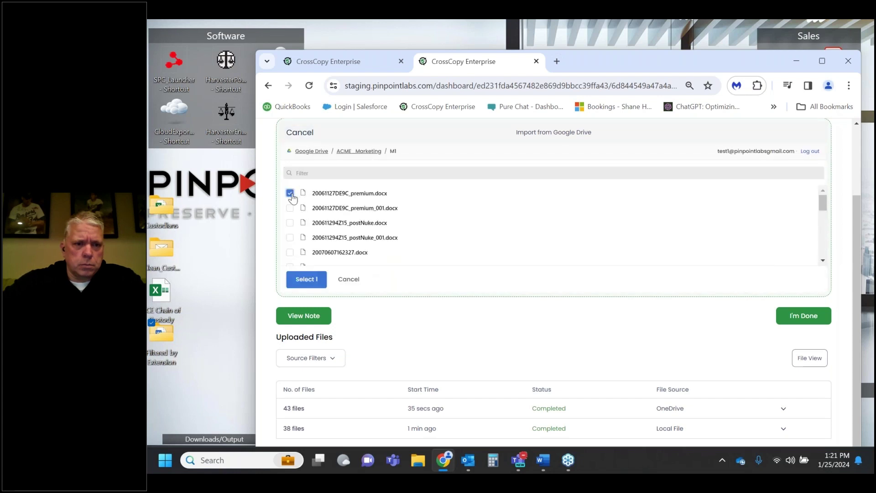
left_click(290, 208)
left_click(290, 223)
left_click(290, 237)
left_click(320, 279)
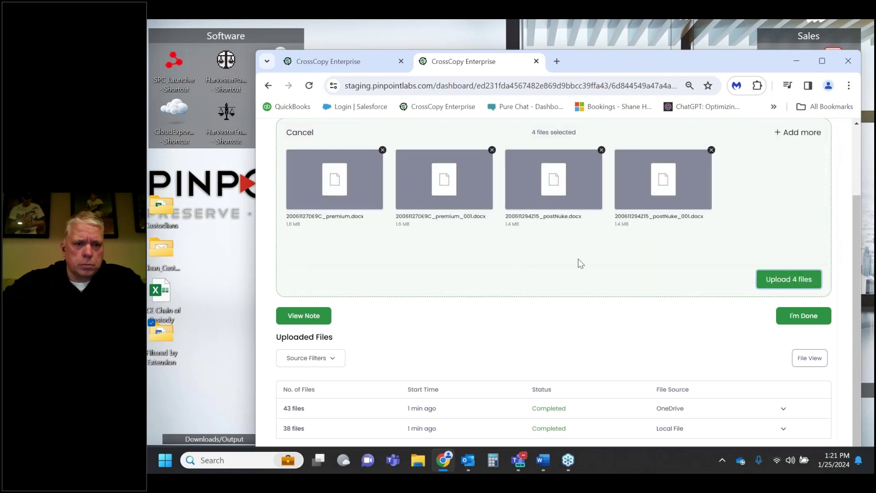
left_click(811, 279)
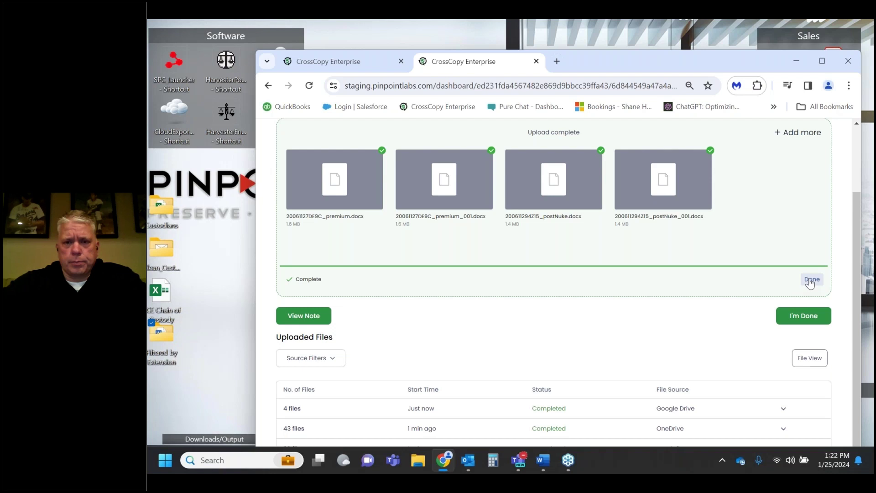
Step: Clear the finished upload, review the Uploaded Files list, and choose I'm Done
left_click(811, 280)
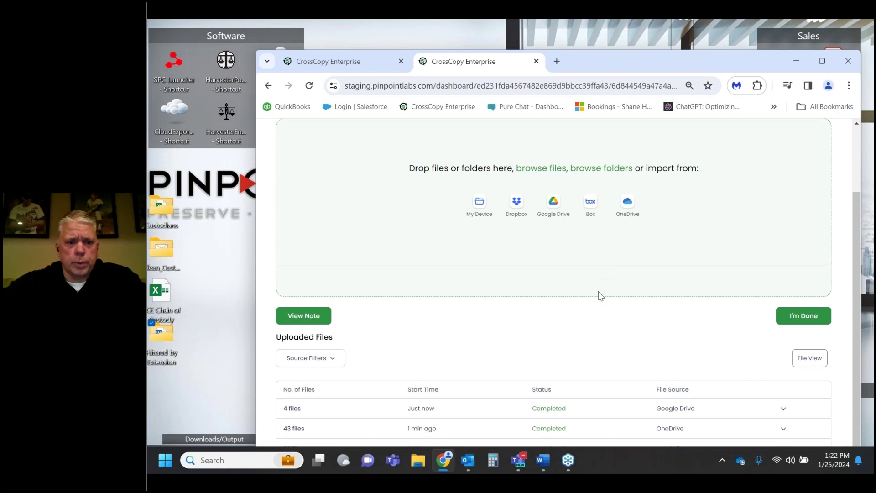
scroll(595, 320, "down", 1)
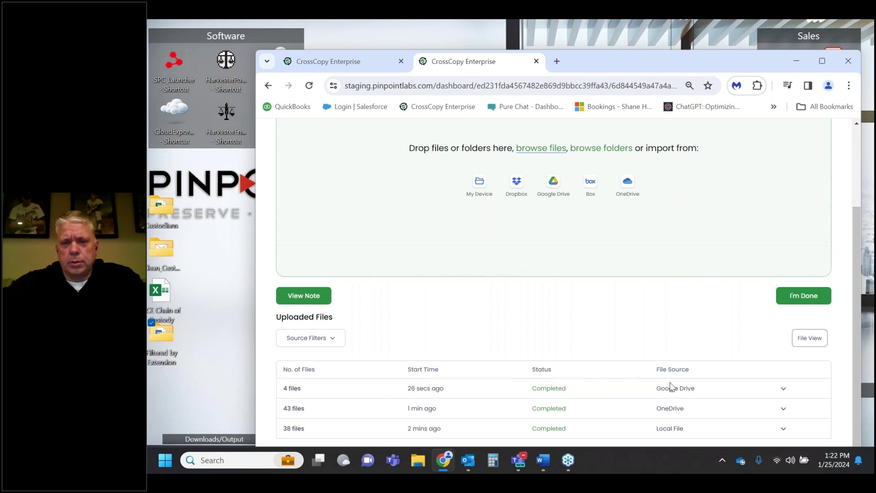
left_click(805, 299)
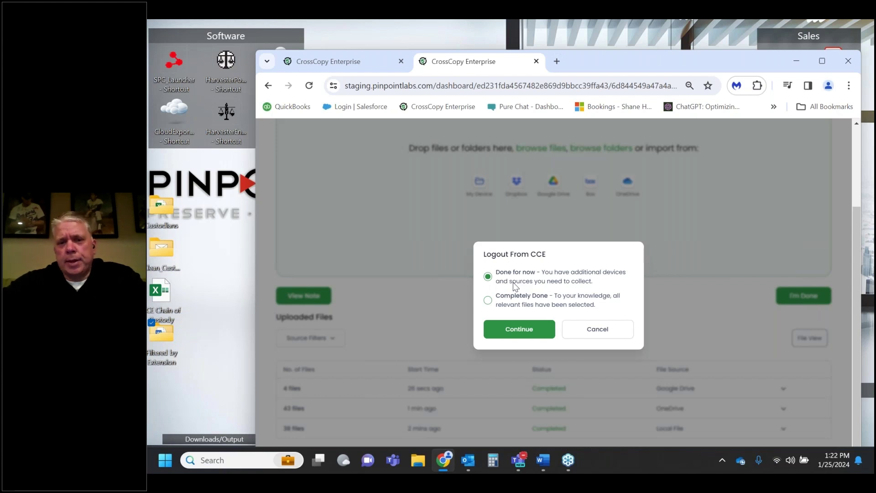
Step: Log out as completely done, close the portal tab, and submit the sign-in details
left_click(523, 330)
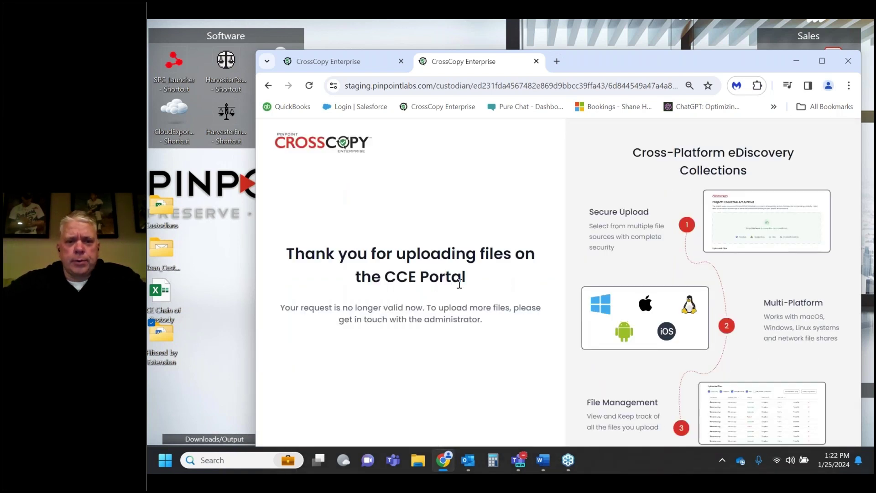
left_click(537, 61)
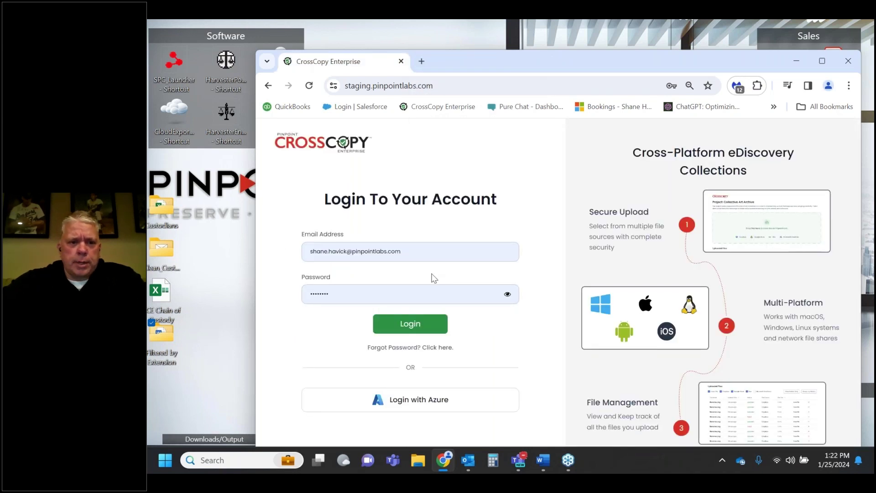
left_click(420, 325)
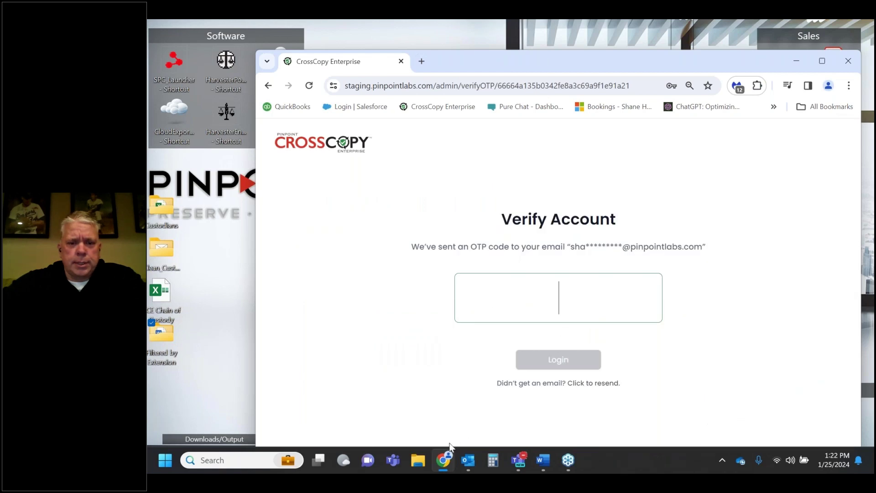
Step: In Outlook, read the Custodian Job Completion email reporting 85 files and 0 errors
left_click(468, 461)
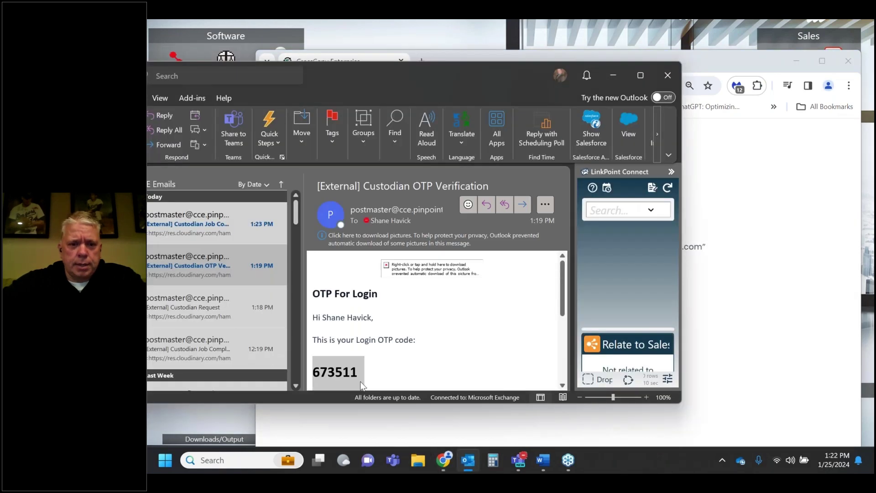
left_click(222, 231)
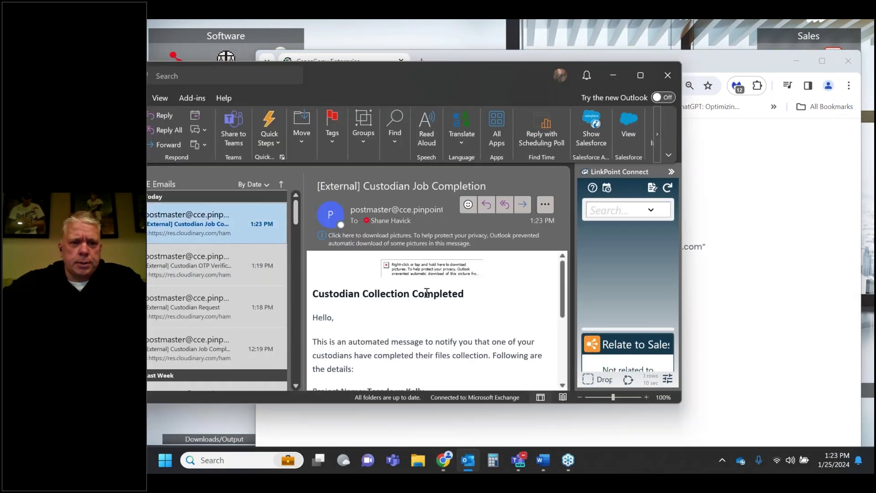
scroll(488, 290, "down", 1)
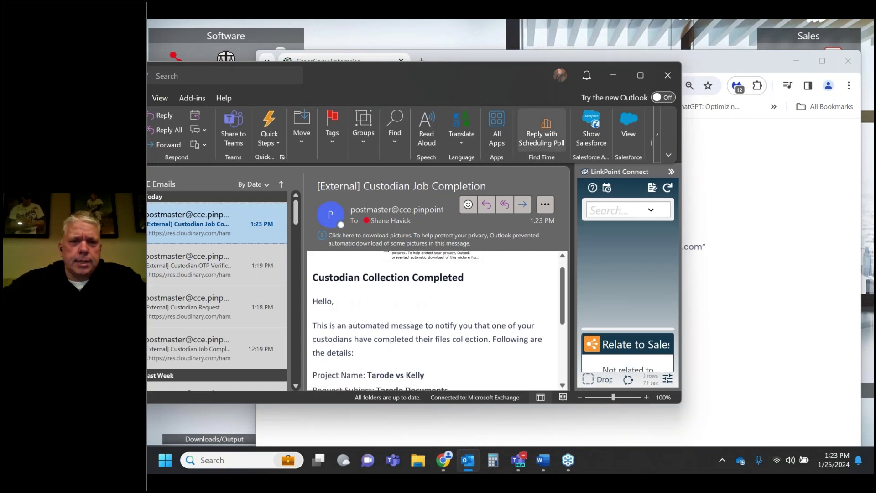
left_click(631, 76)
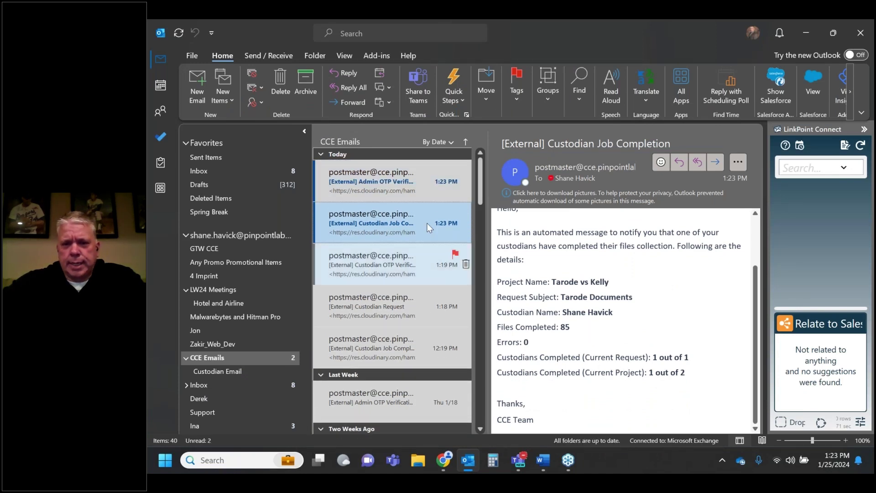
Step: Copy the login code from the newest Admin OTP Verification email
left_click(401, 180)
left_click_drag(543, 330, 499, 332)
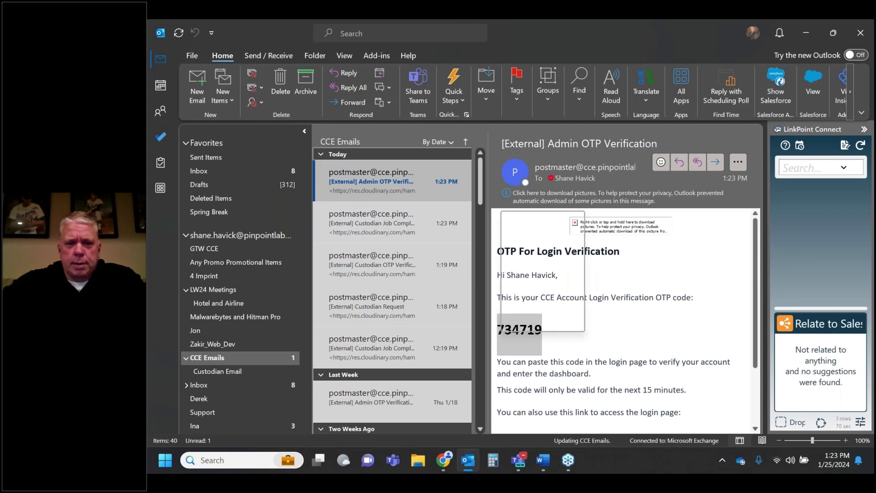
right_click(500, 332)
left_click(527, 223)
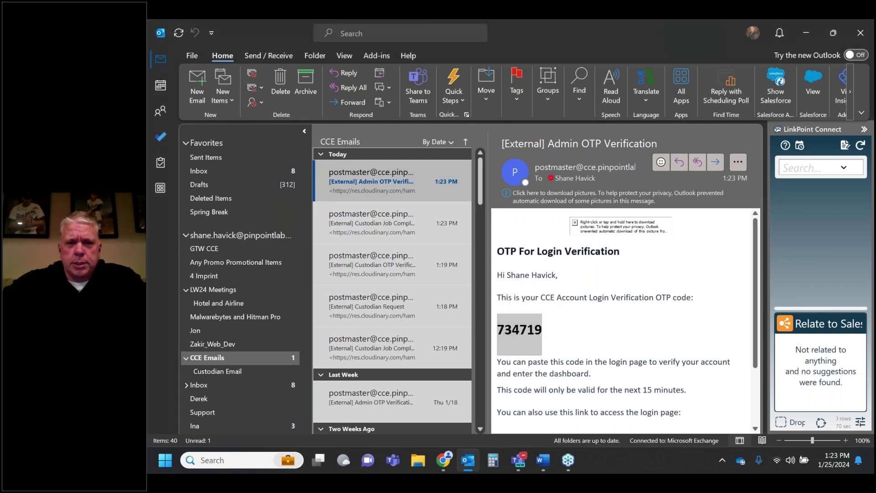
Step: Minimize Outlook, then paste the login code into the verification field and submit it
left_click(795, 42)
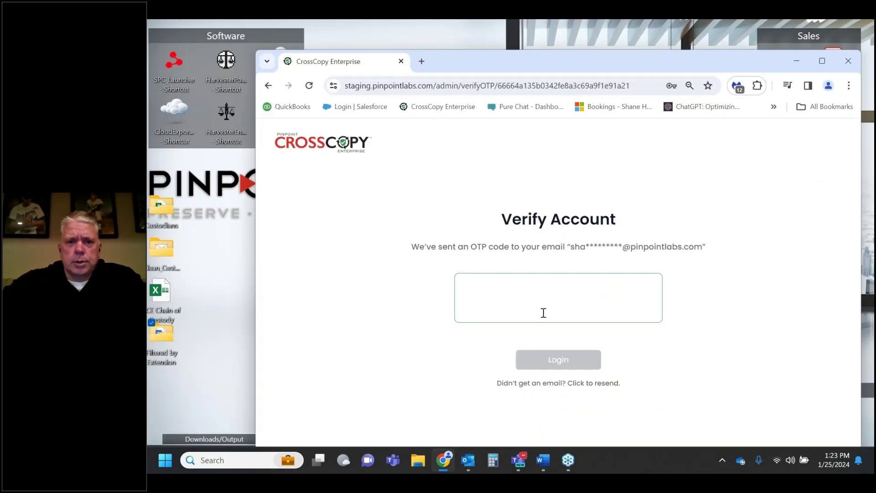
right_click(548, 309)
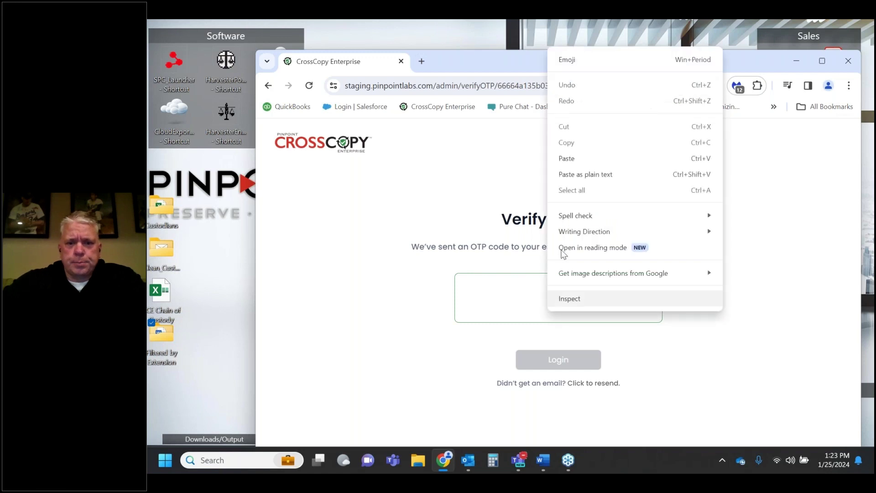
left_click(566, 159)
left_click(564, 359)
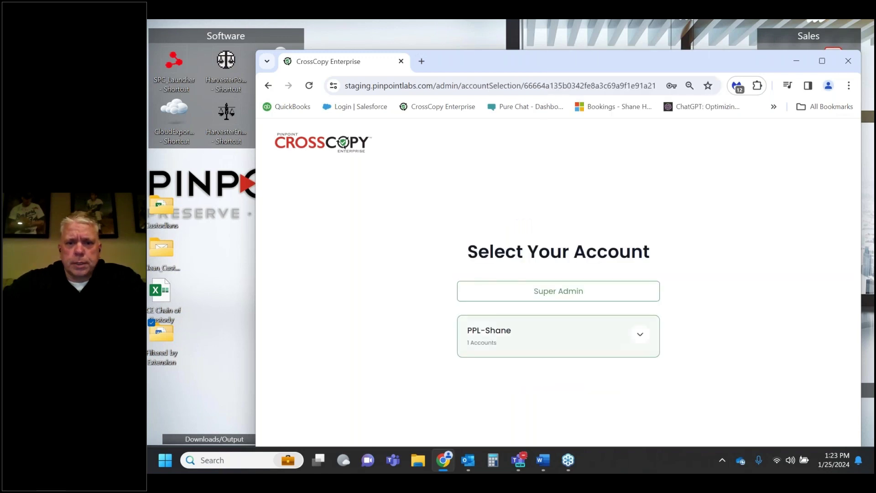
Step: Sign in with the organisation account's CCE Admin role and maximize the browser window
left_click(558, 347)
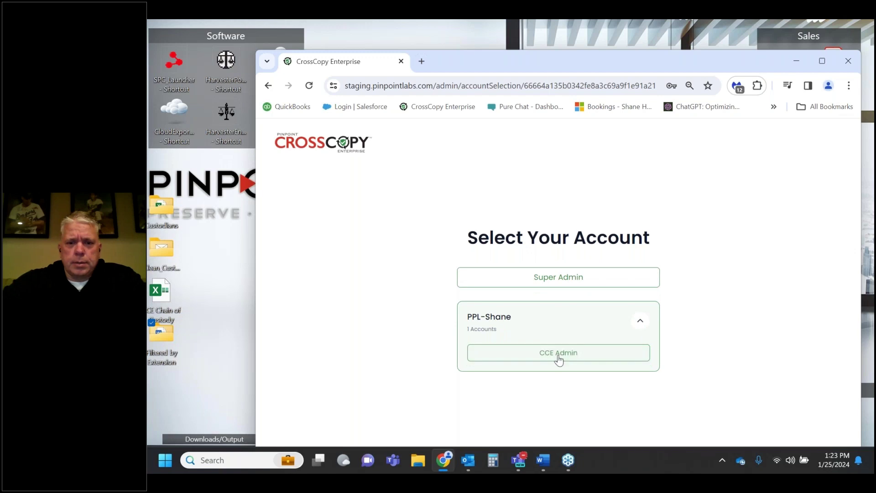
left_click(559, 358)
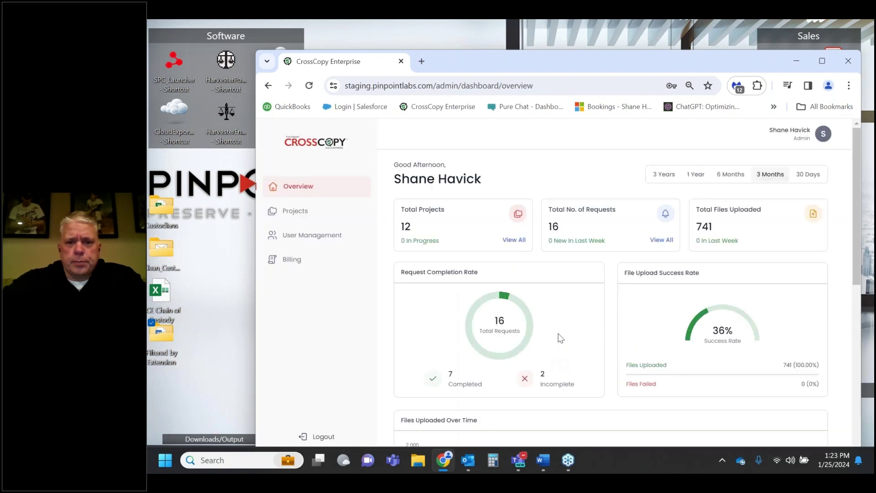
left_click(823, 61)
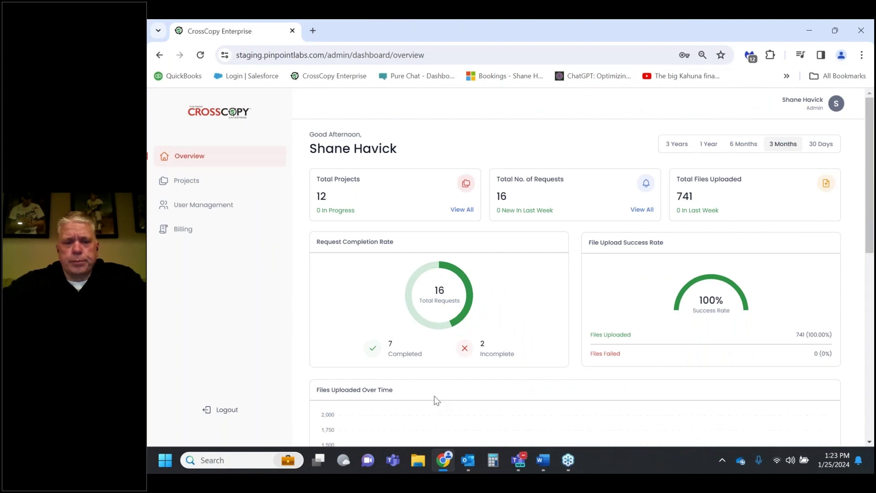
scroll(434, 399, "down", 1)
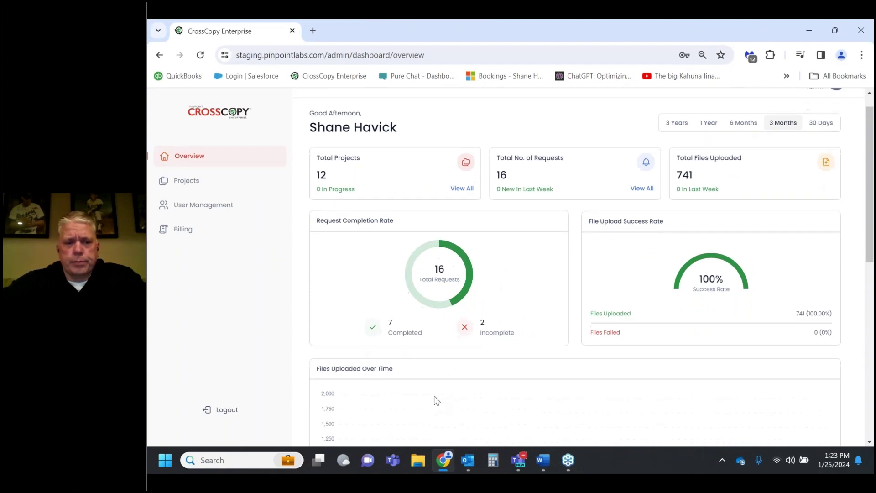
Step: Open the Tarode vs Kelly project from Projects and go to its client upload page
left_click(192, 182)
left_click(427, 258)
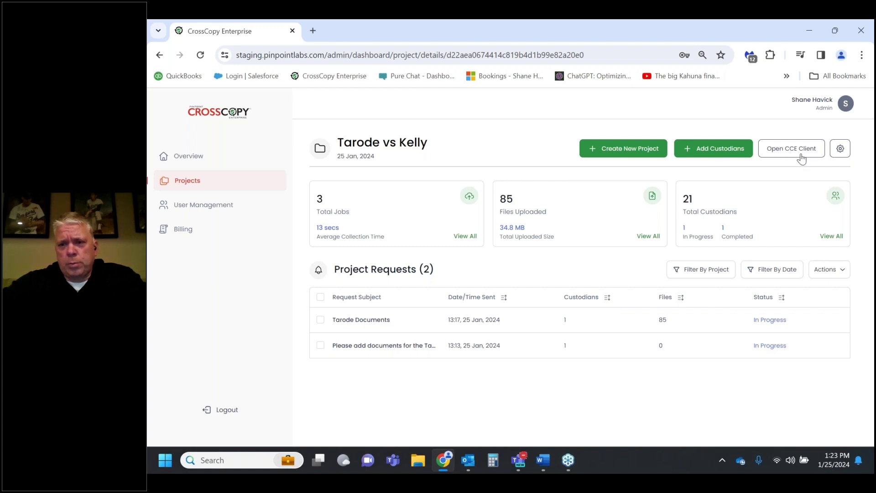
left_click(793, 157)
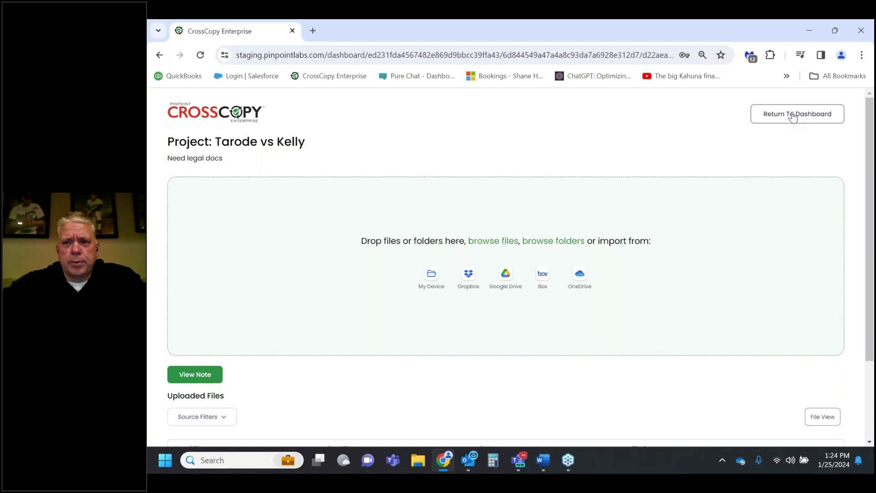
Step: Back on the project details, select Tarode Documents and view all 85 uploaded files
left_click(794, 117)
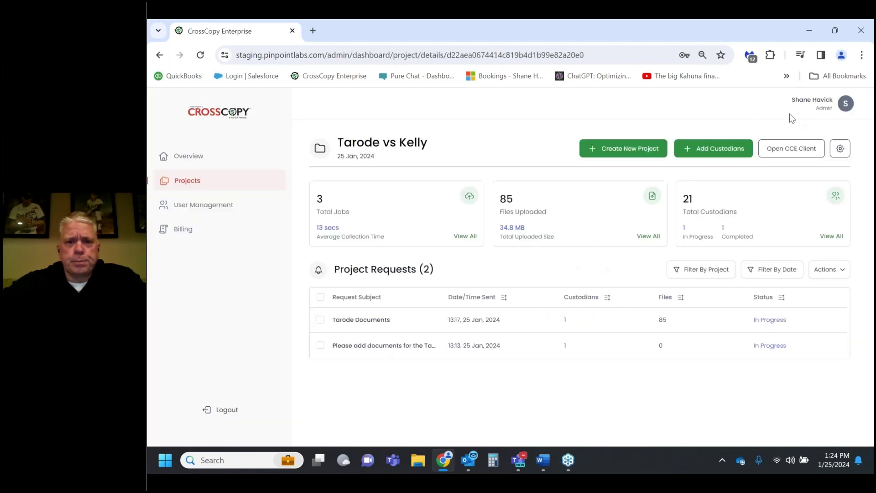
left_click(321, 320)
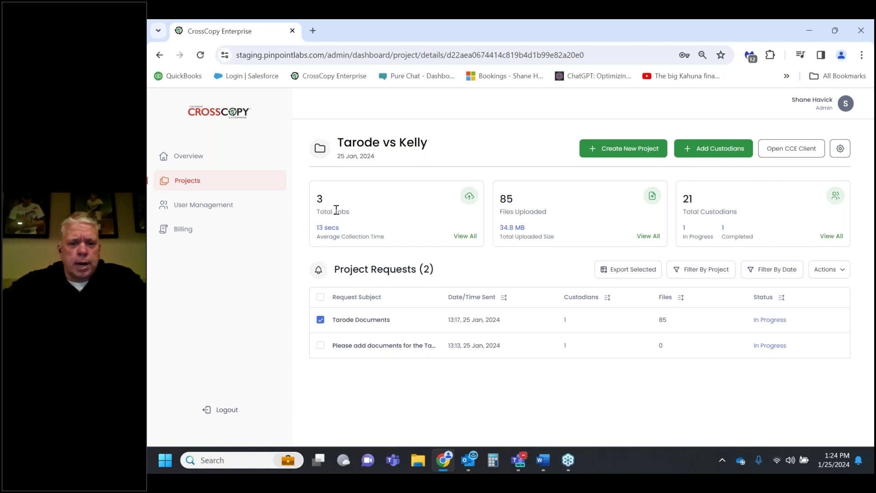
left_click(842, 274)
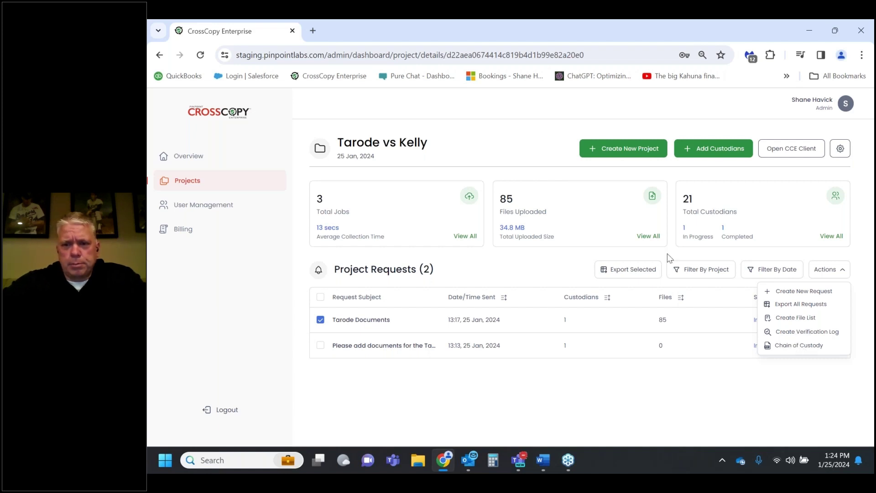
left_click(648, 236)
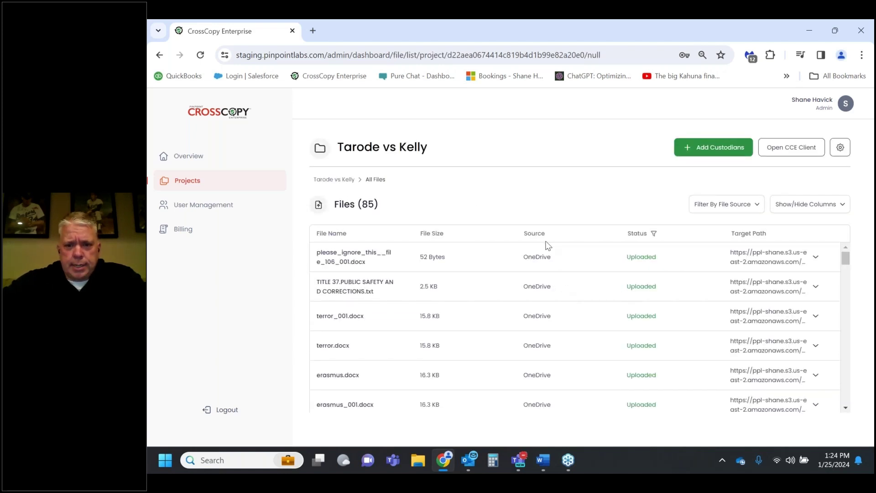
Step: Add the Hash Type and Hash Value columns to the file table and scroll through the files
left_click(835, 209)
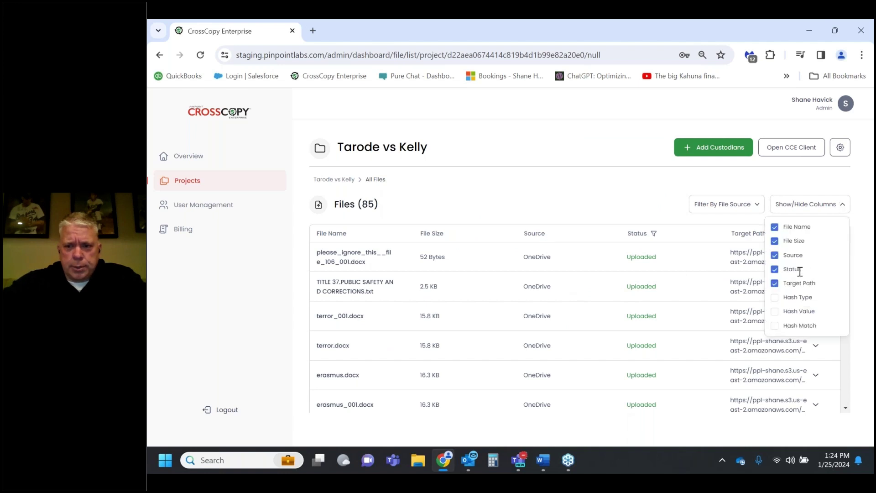
left_click(776, 298)
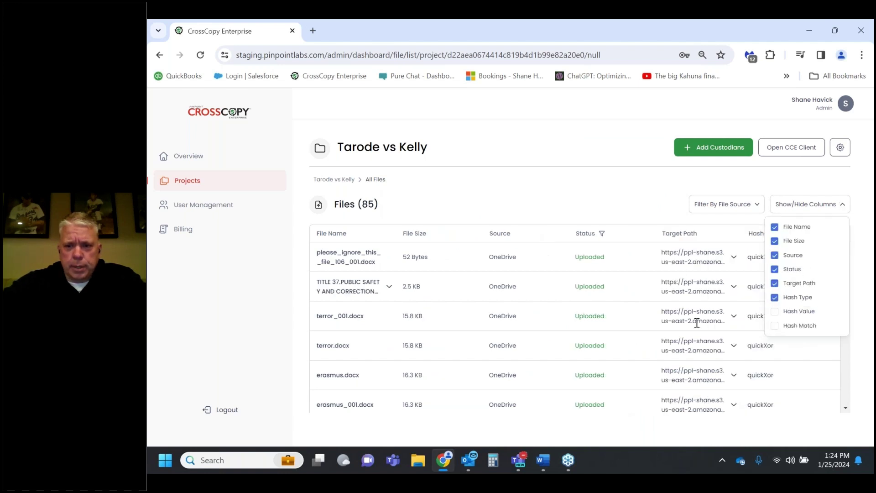
left_click(838, 207)
left_click(826, 211)
left_click(777, 312)
left_click(845, 210)
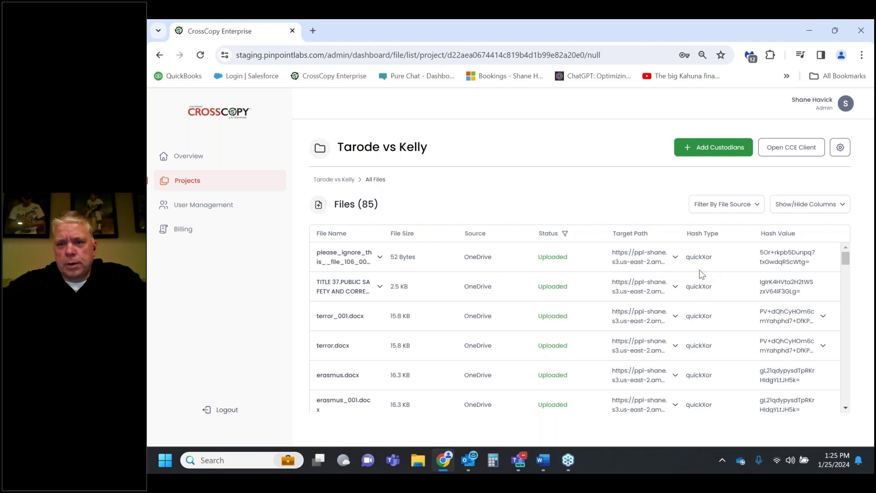
left_click_drag(849, 262, 850, 330)
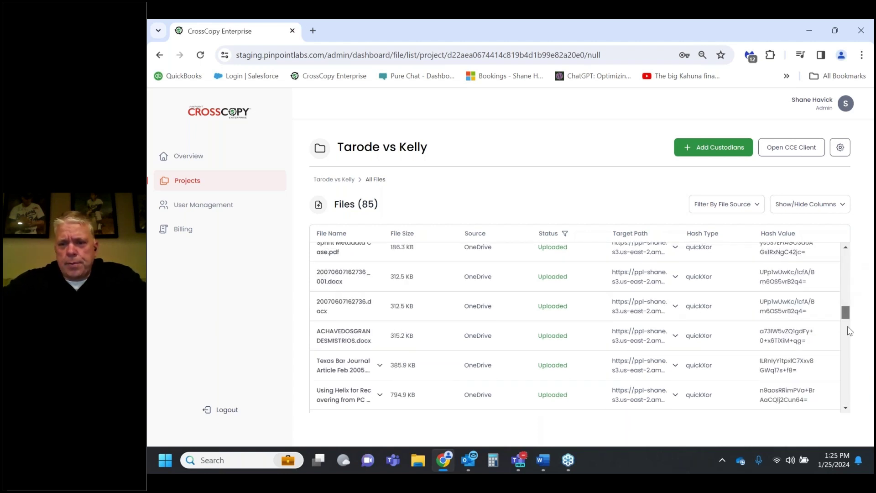
scroll(848, 326, "down", 8)
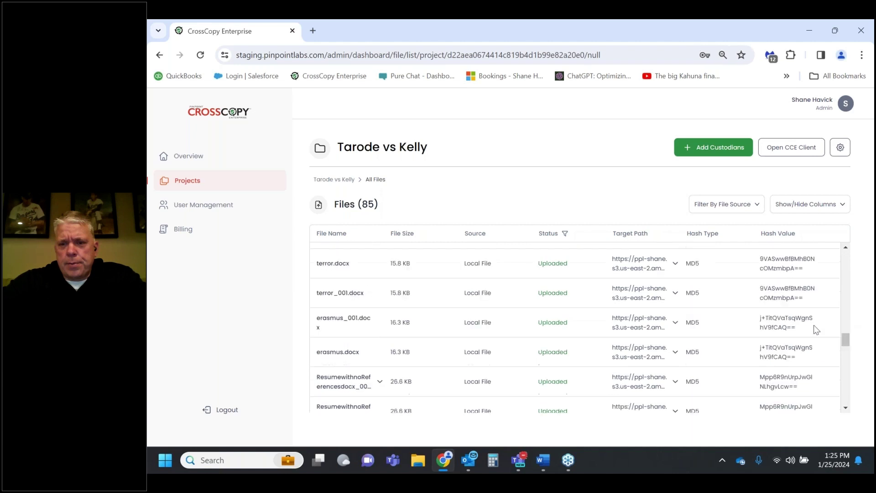
scroll(847, 343, "down", 10)
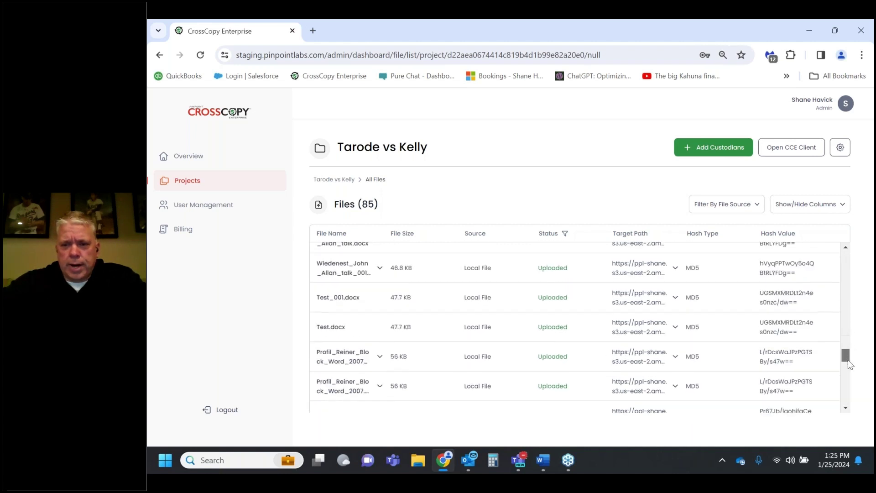
scroll(849, 397, "down", 3)
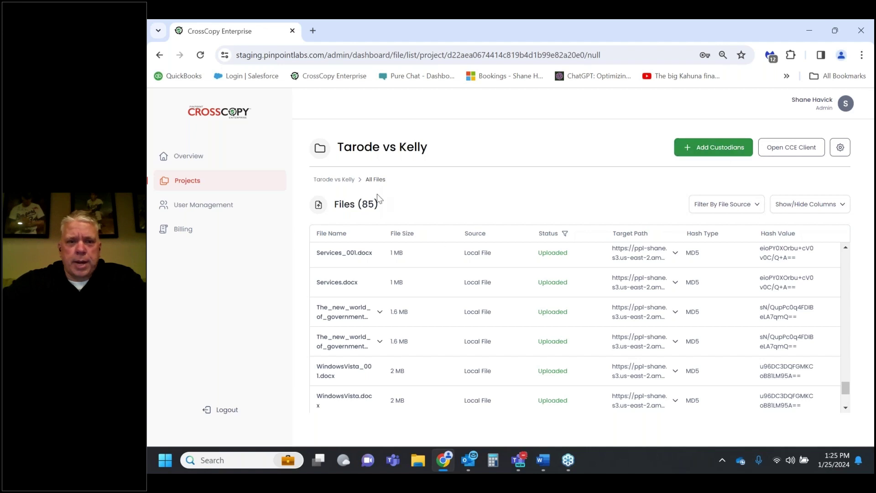
Step: Generate and open the Tarode Documents chain of custody PDF, then return to CrossCopy Enterprise
left_click(342, 182)
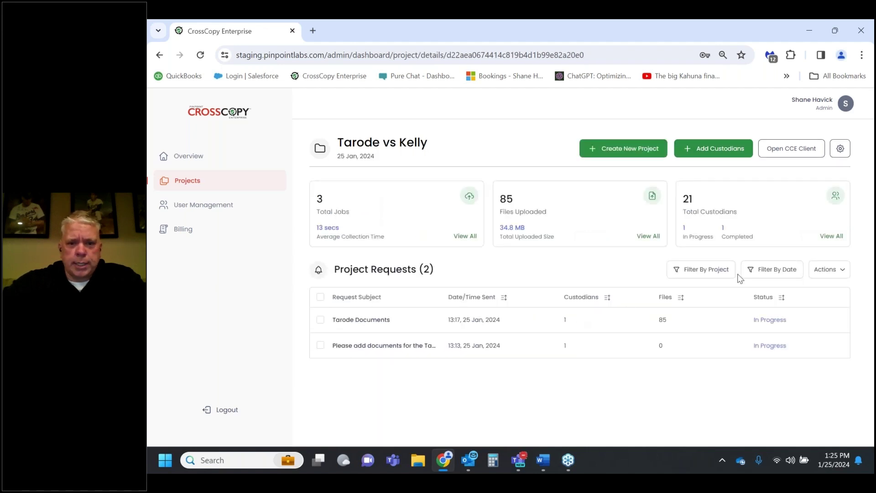
left_click(843, 274)
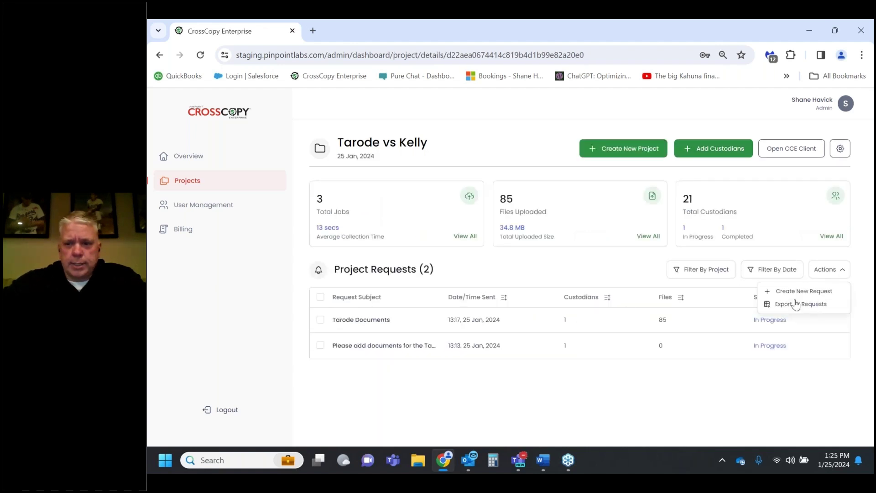
left_click(322, 321)
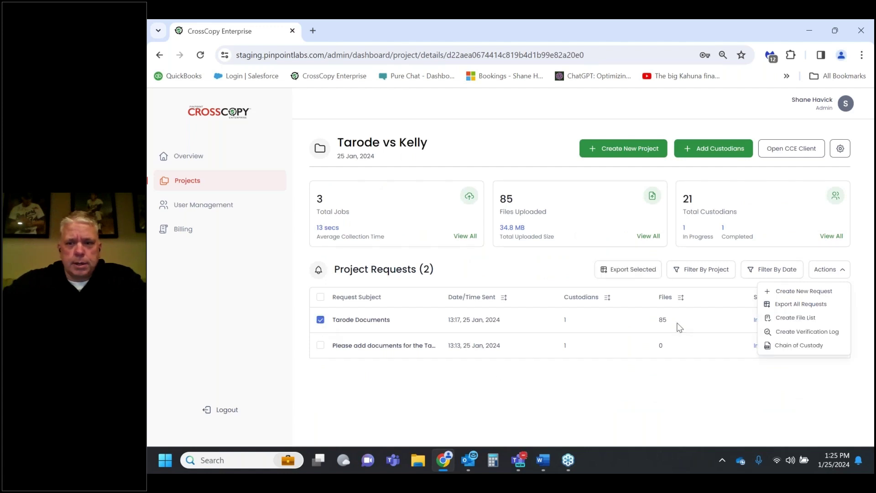
left_click(807, 347)
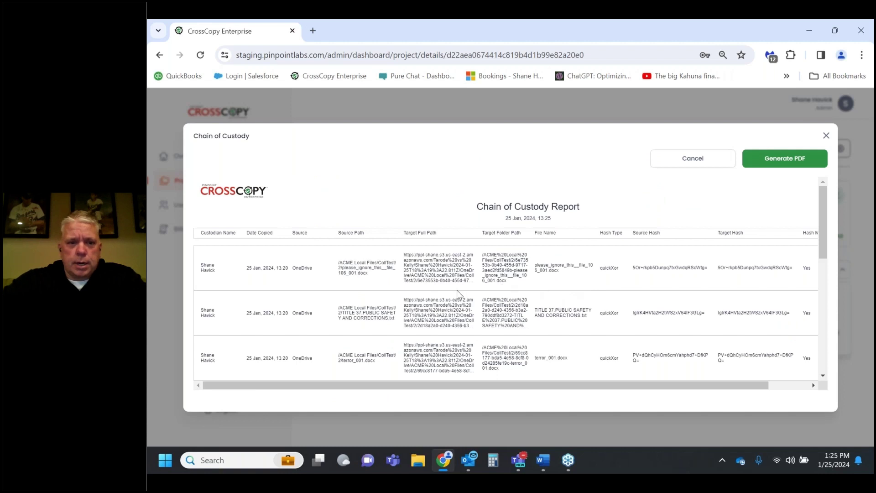
left_click(769, 160)
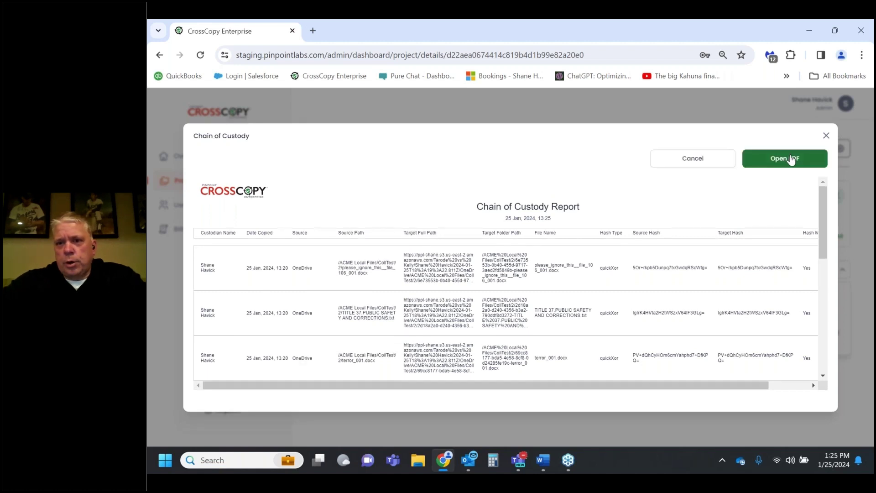
left_click(790, 157)
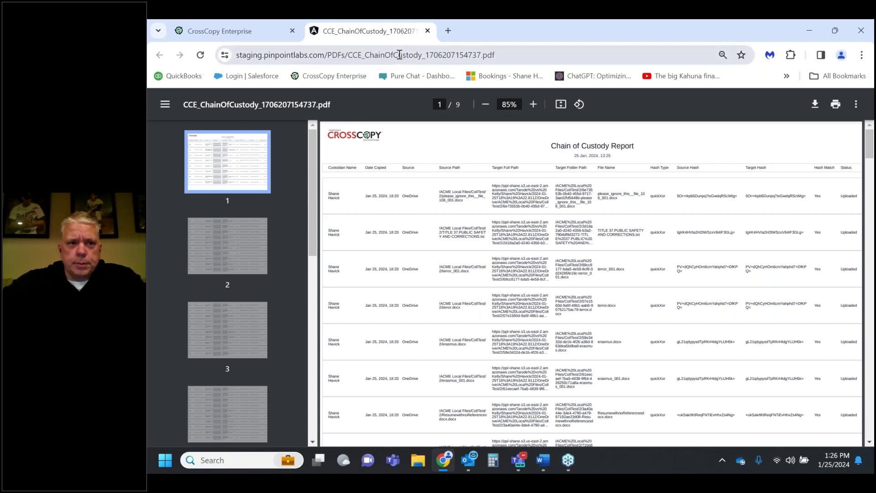
left_click(228, 36)
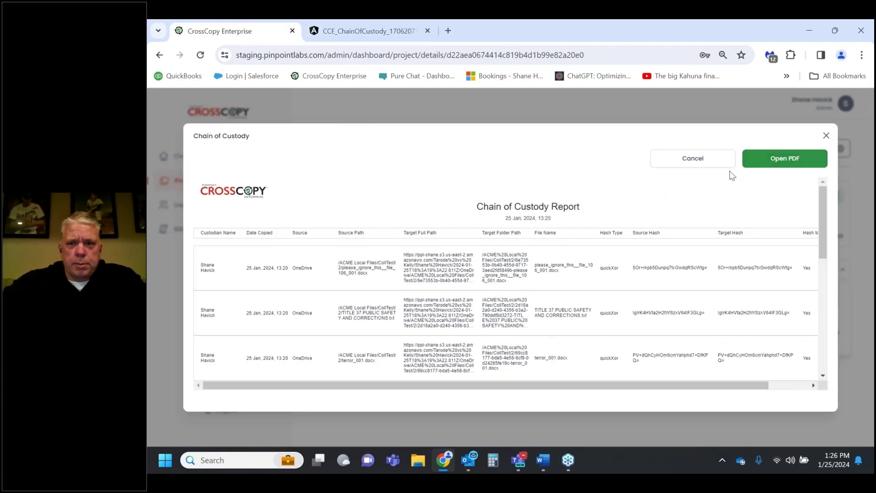
Step: Close the chain of custody report and view the Account Billing page
left_click(826, 136)
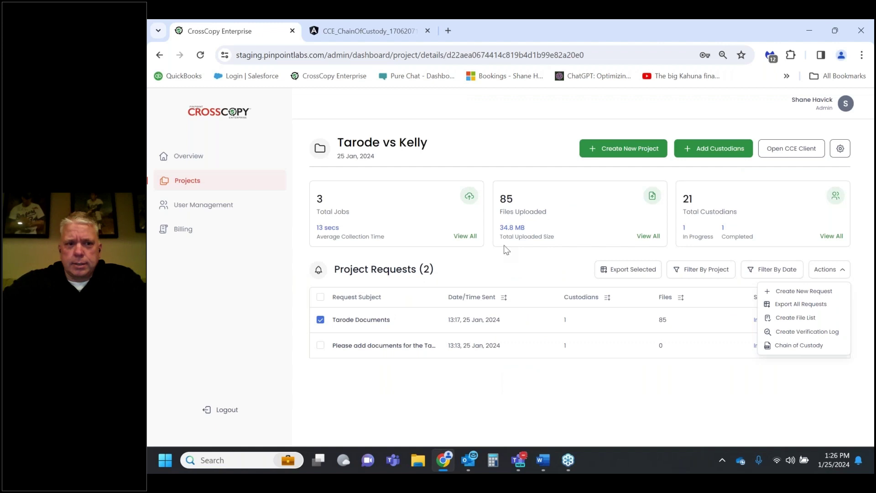
left_click(183, 230)
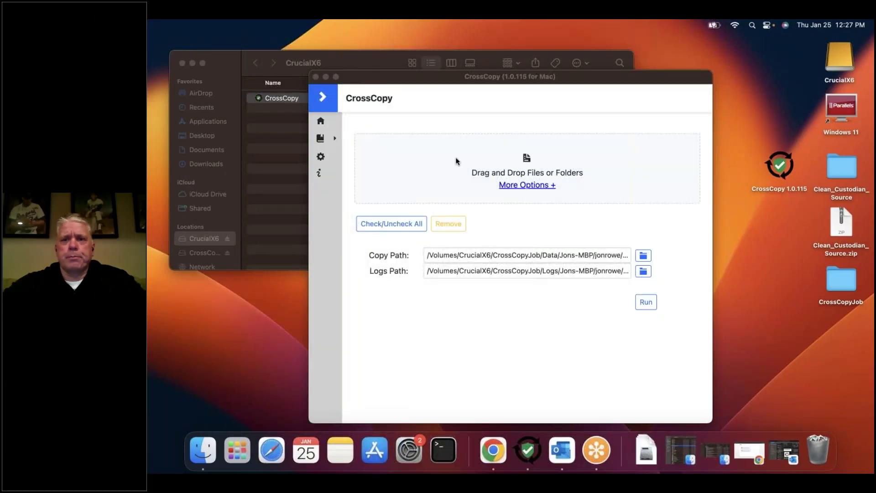
Step: Reposition the CrossCopy for Mac window and add the Clean_Custodian_Source folder to the job
left_click(568, 77)
left_click_drag(568, 77, 542, 69)
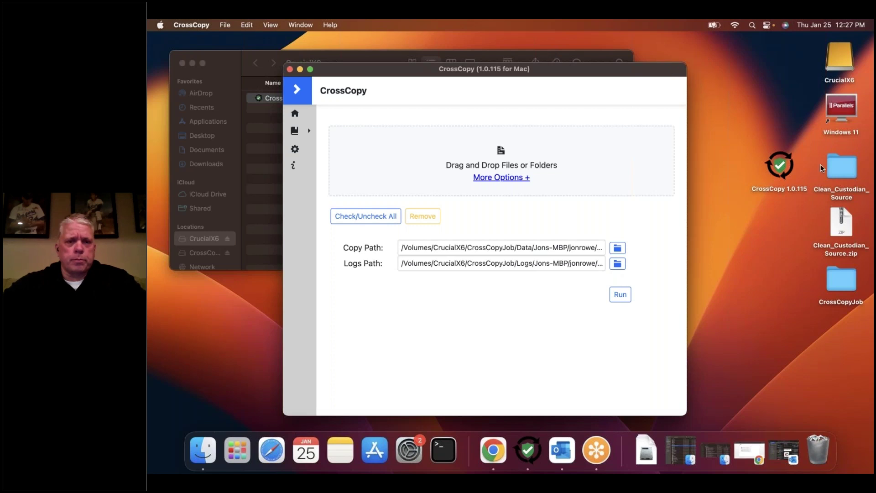
left_click_drag(835, 176, 603, 145)
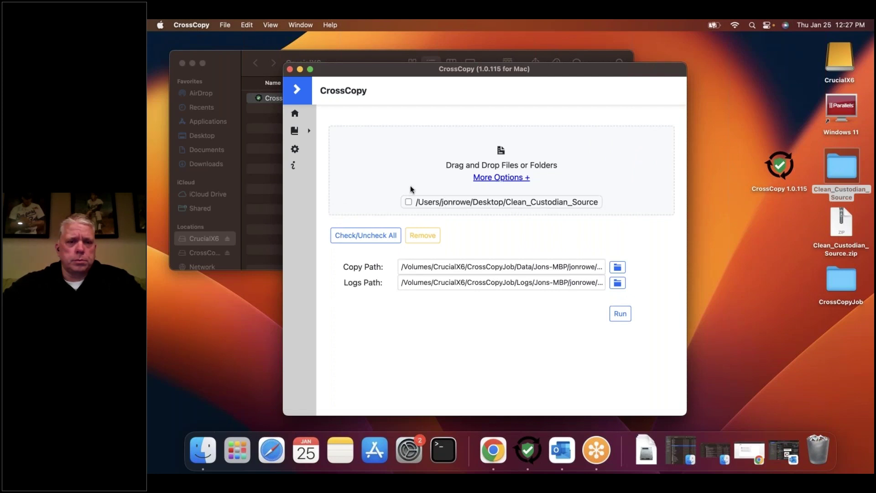
Step: Review the job filter settings, entering 1 in the include path pattern field
left_click(296, 151)
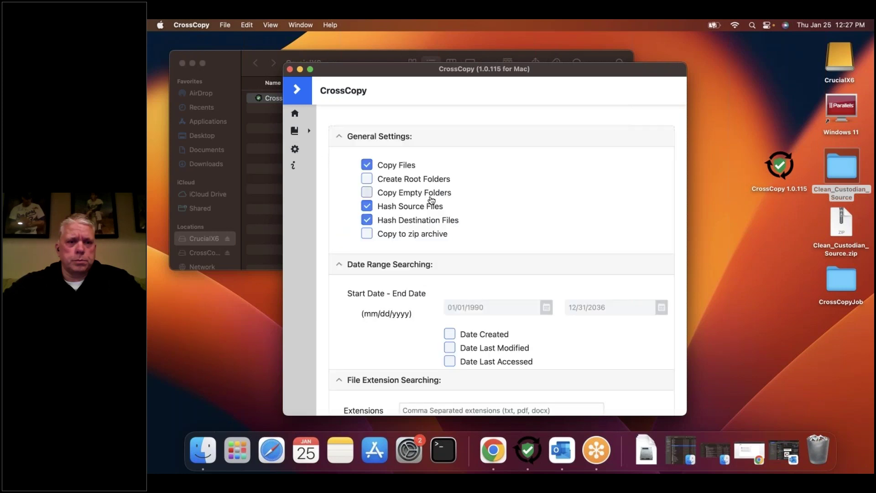
scroll(514, 227, "down", 5)
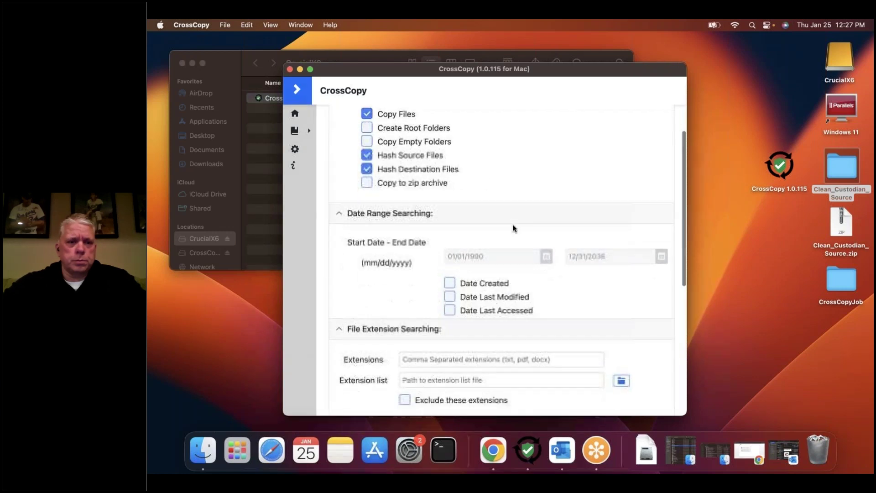
scroll(513, 226, "down", 2)
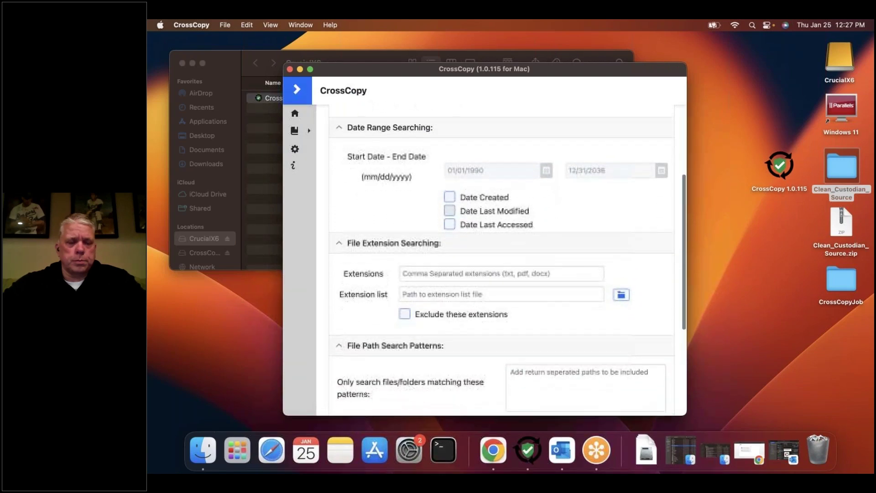
scroll(491, 244, "down", 7)
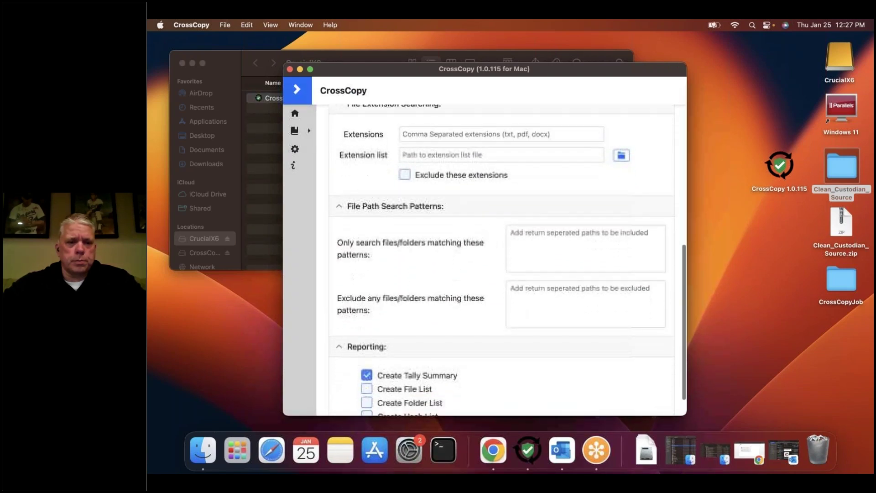
left_click(553, 276)
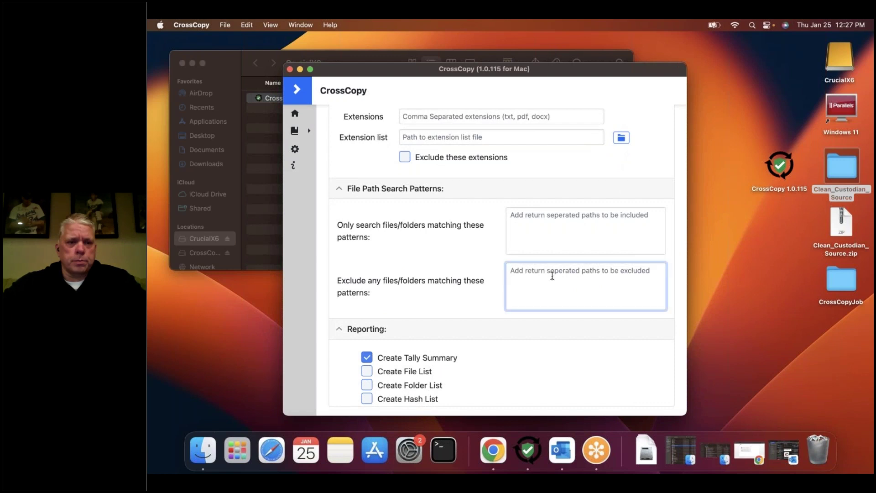
left_click(550, 230)
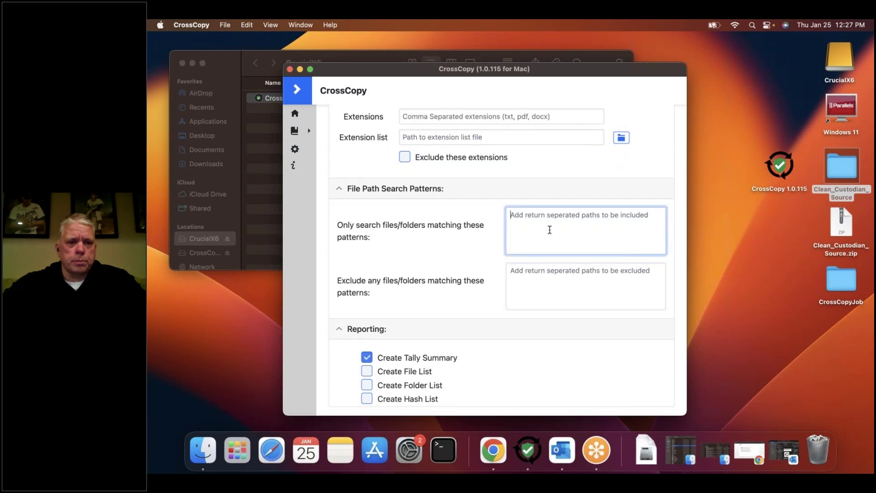
type("1")
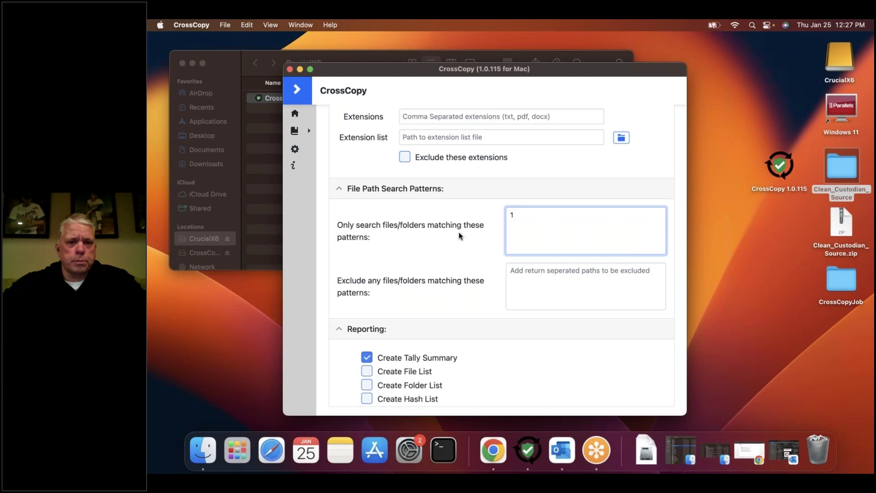
scroll(459, 232, "up", 5)
scroll(459, 234, "up", 5)
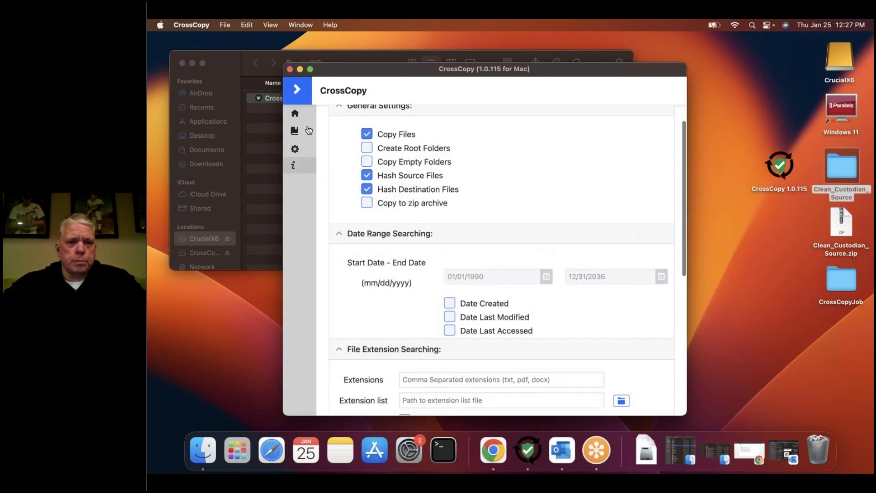
Step: Return to the job's home screen and start the collection job
left_click(296, 113)
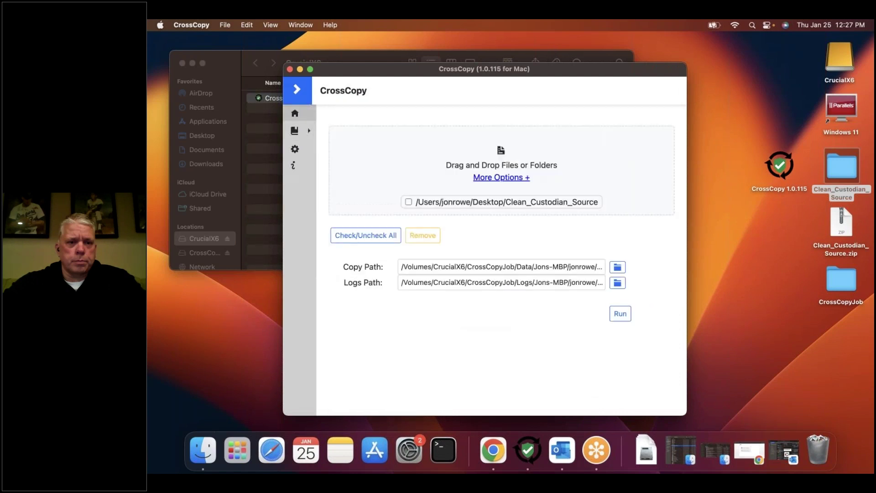
left_click(297, 92)
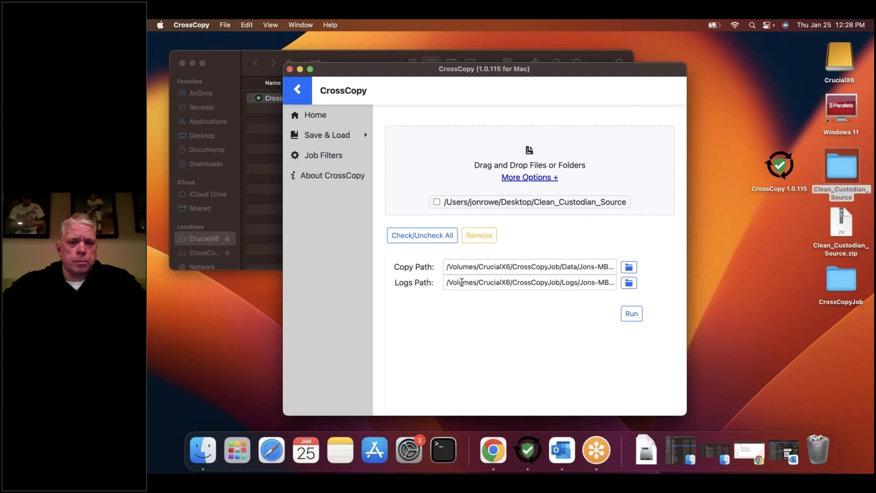
left_click(635, 314)
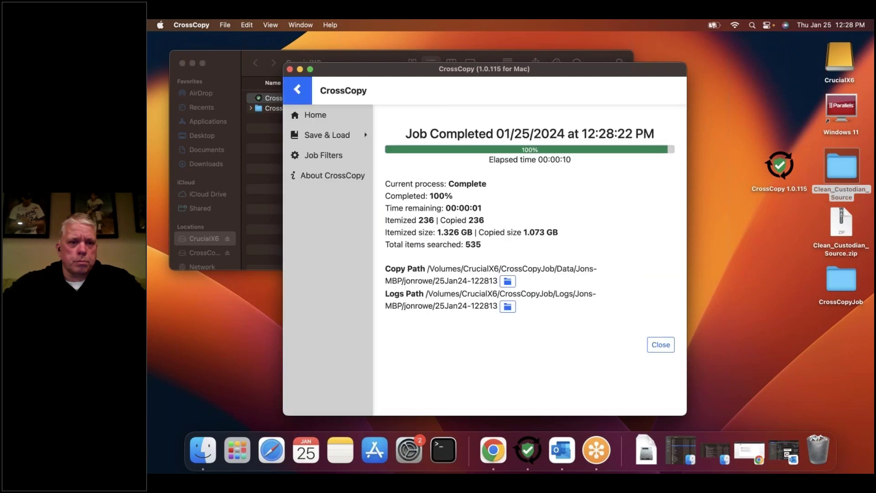
Step: In Finder, expand CrossCopyJob > Data down to the copied Clean_Custodian_Source folder
left_click(593, 55)
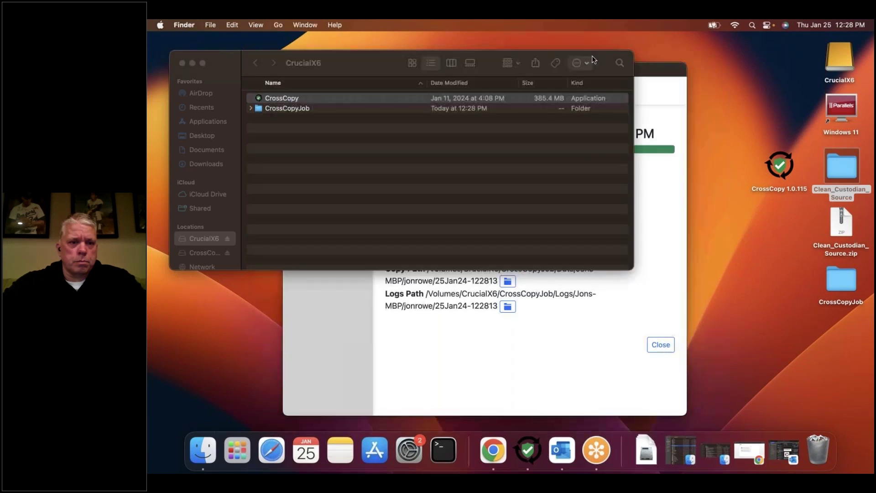
left_click(578, 63)
left_click(344, 169)
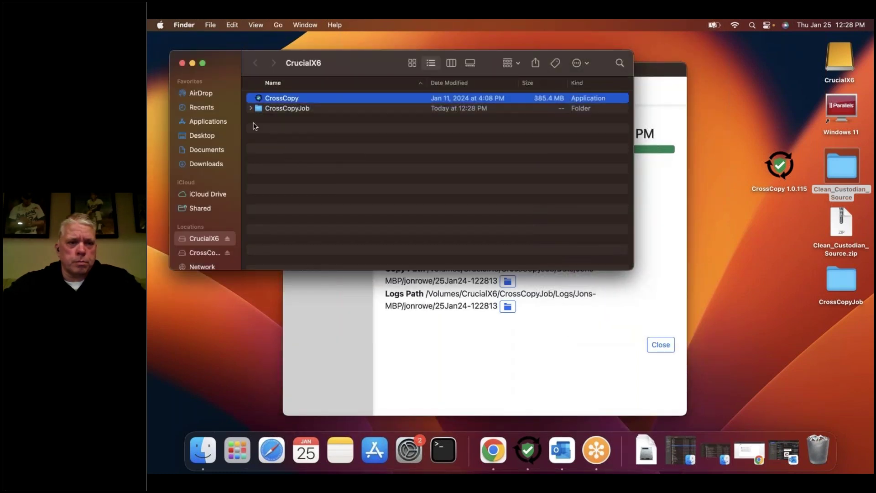
left_click(251, 110)
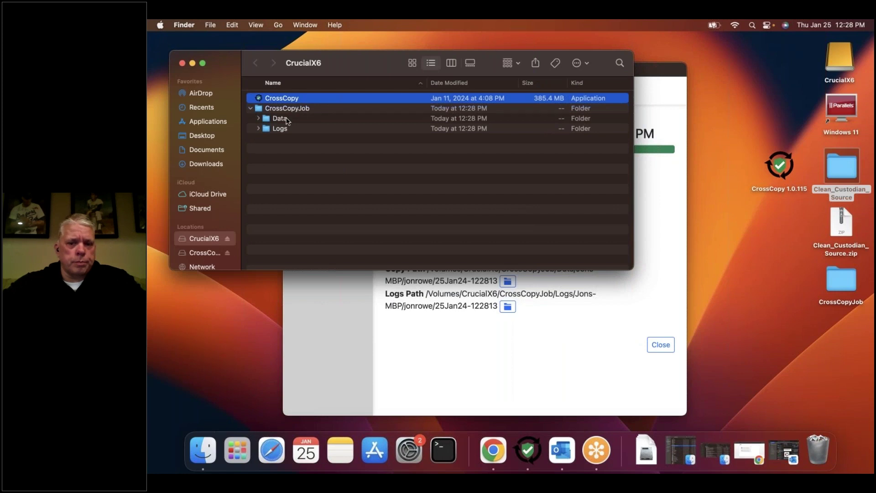
left_click(258, 119)
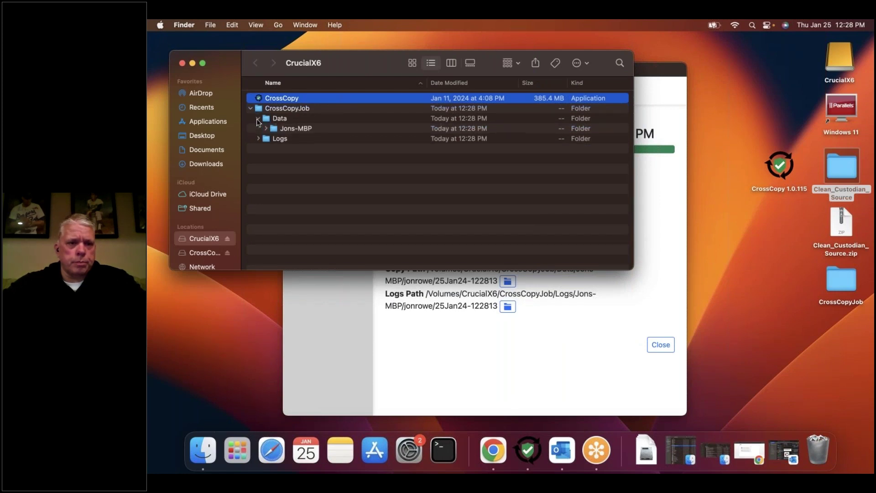
left_click(266, 129)
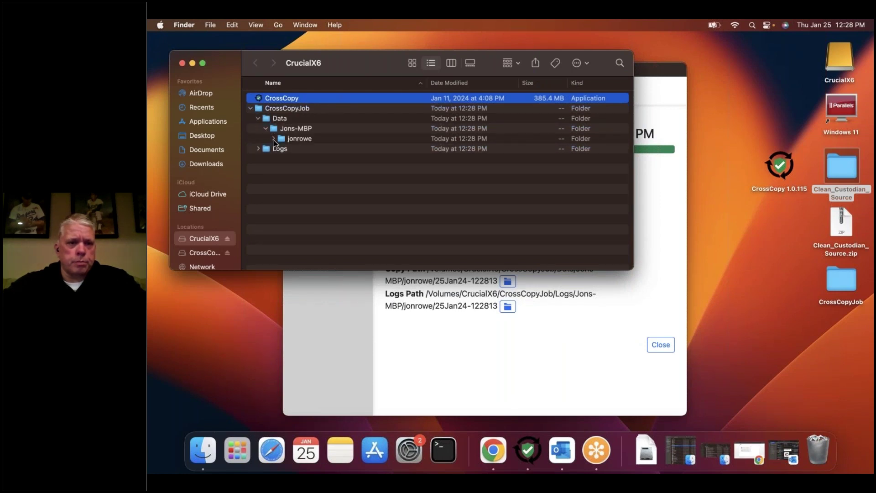
left_click(274, 138)
left_click(282, 149)
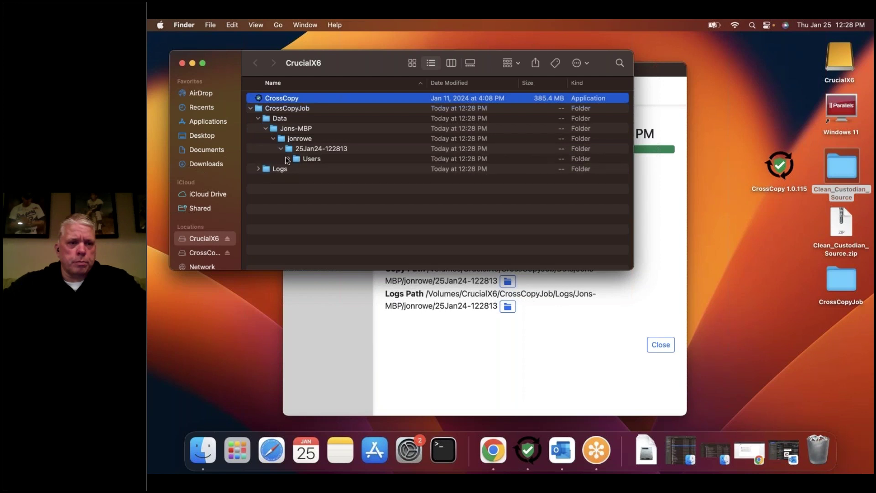
left_click(288, 159)
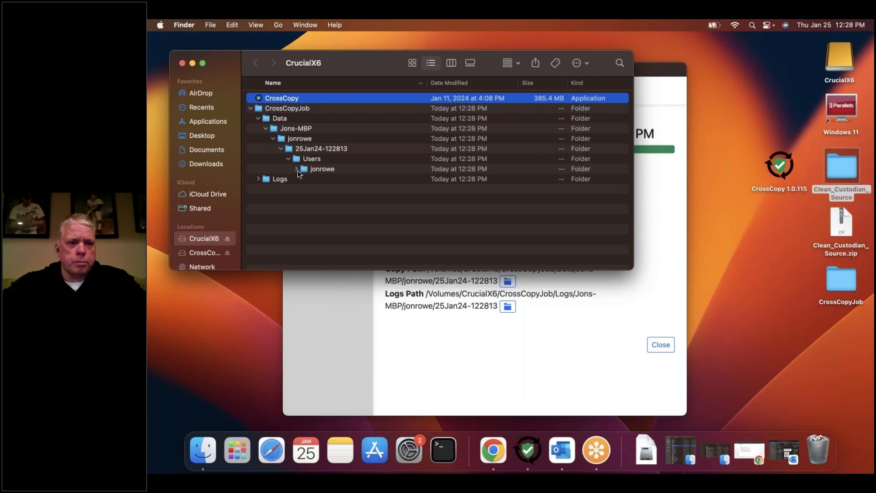
left_click(296, 170)
left_click(304, 180)
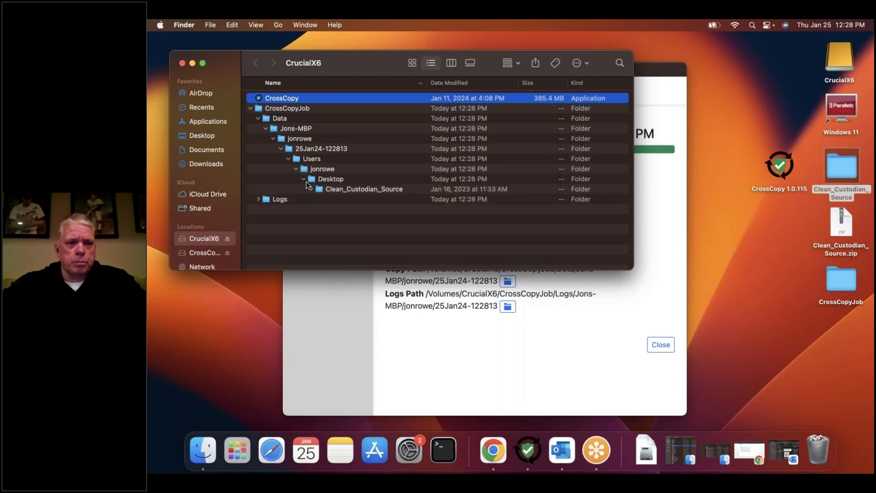
left_click(312, 190)
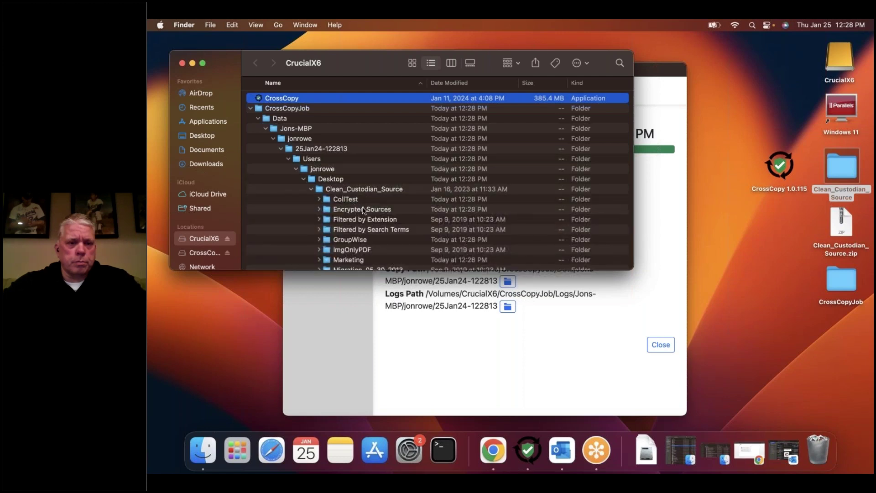
Step: Review the copied Clean_Custodian_Source subfolders, then collapse the Data folder
scroll(365, 210, "down", 5)
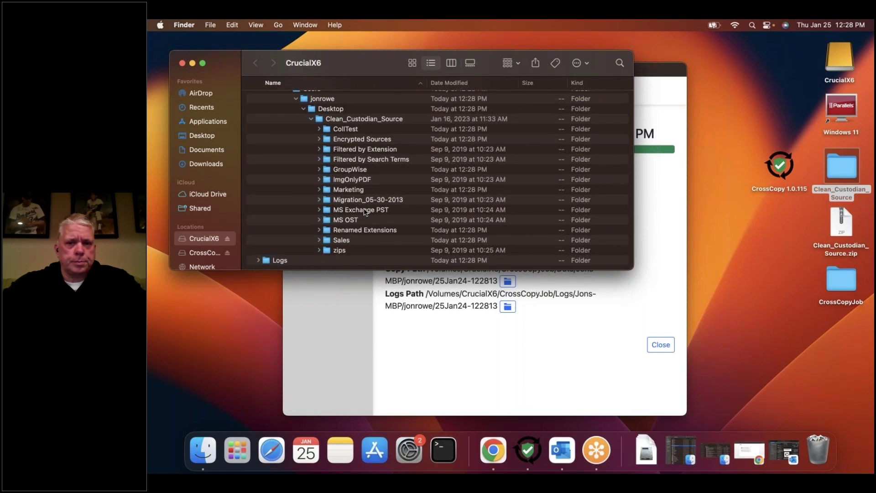
scroll(365, 211, "up", 5)
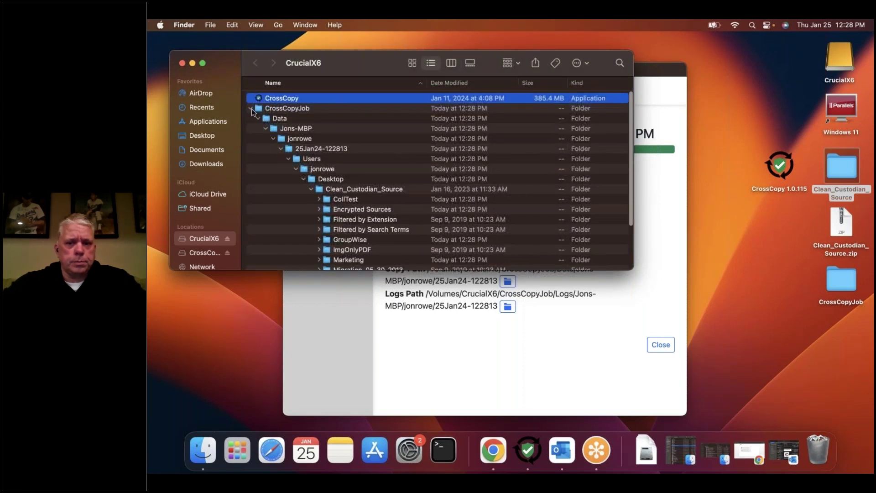
left_click(258, 119)
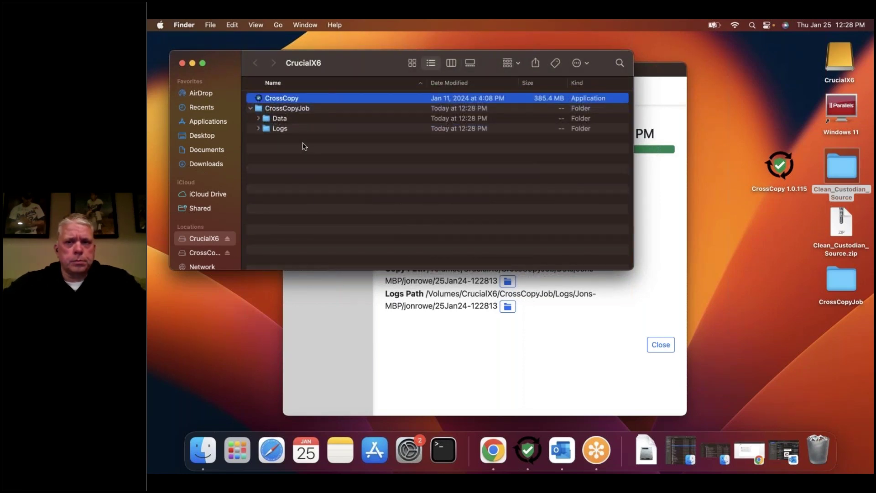
Step: Bring the Job Completed summary (236 items, 1.073 GB) forward and collapse the sidebar to icons
left_click(432, 338)
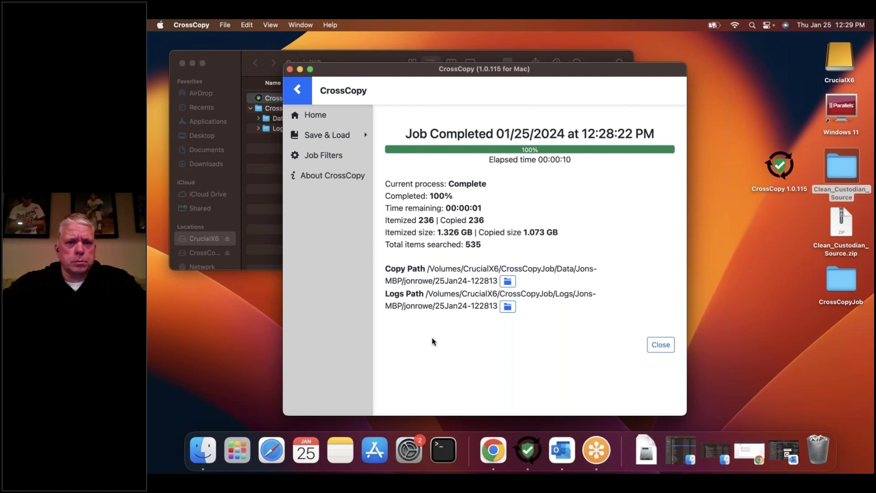
left_click(301, 91)
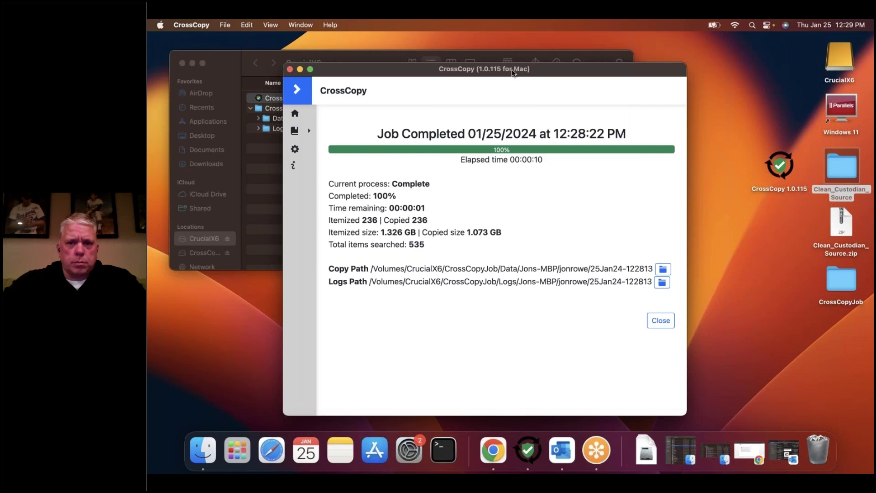
Step: In Finder, expand Logs > Jons-MBP > jonrowe > 25Jan24-122813 to list the job's log files beside CrossCopy
left_click_drag(544, 70, 660, 69)
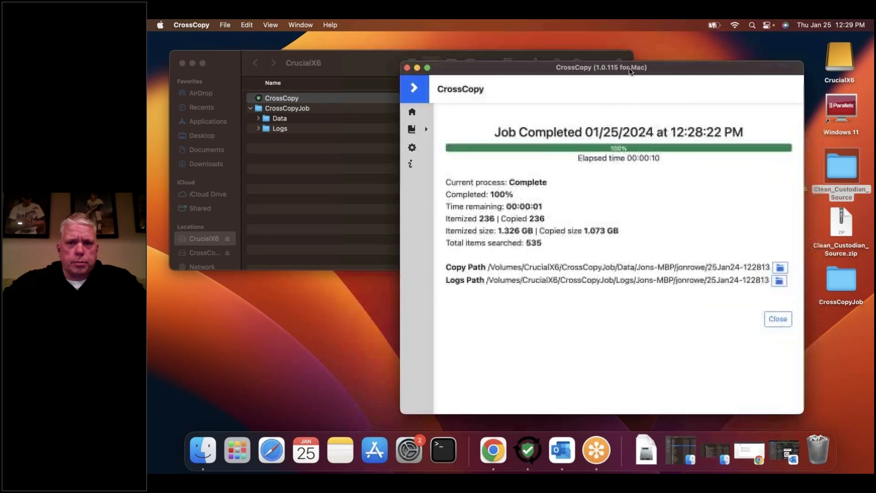
left_click(260, 131)
left_click(259, 129)
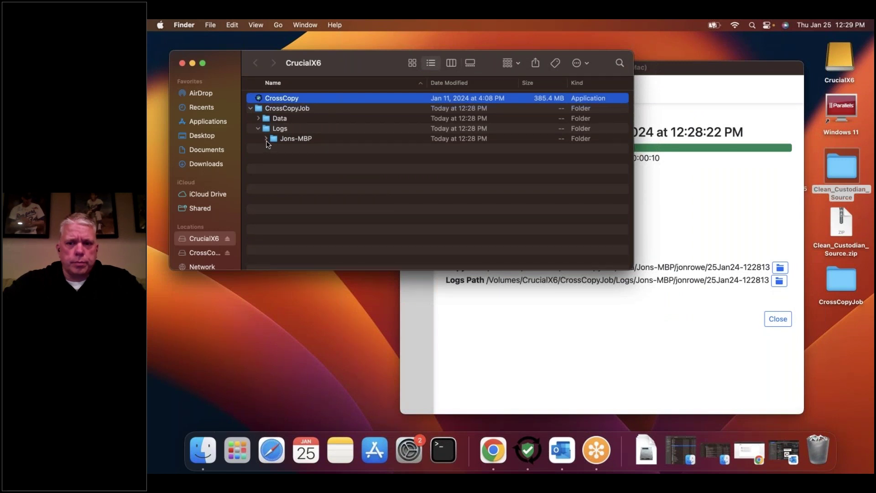
left_click(267, 139)
left_click(274, 149)
left_click(281, 159)
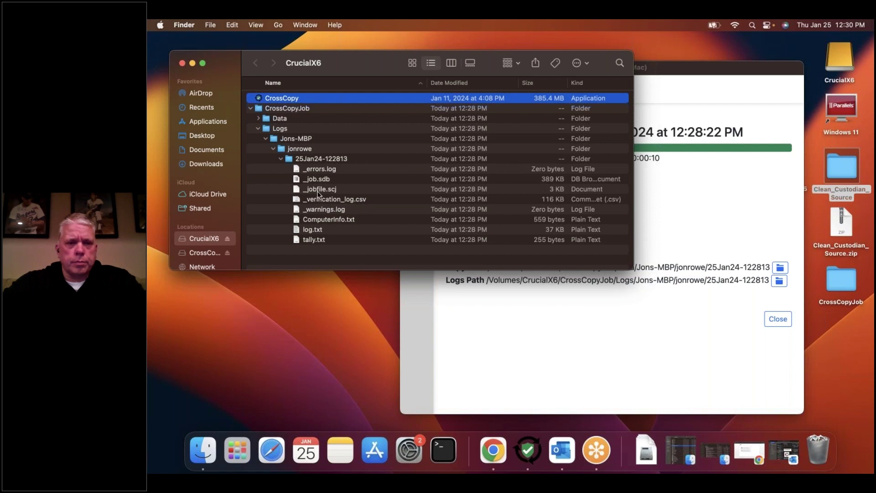
left_click(515, 336)
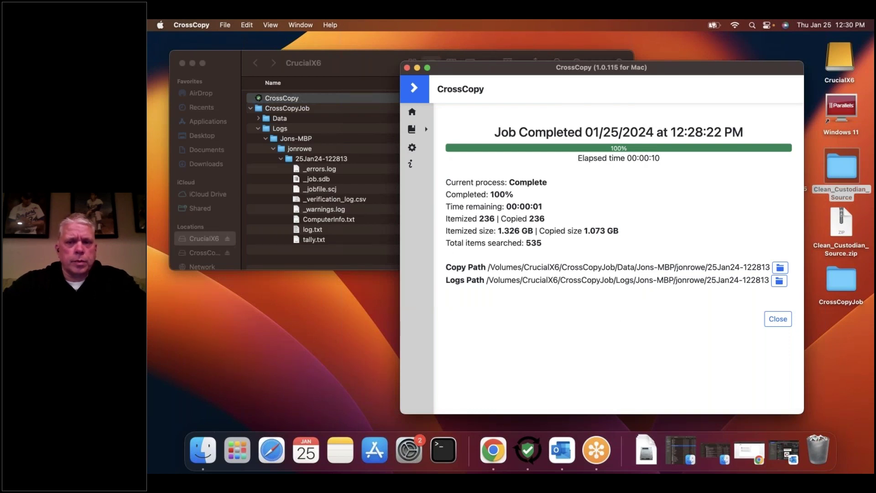
Step: Close the job completed summary, review the job settings and save/load options, then return home
left_click(778, 319)
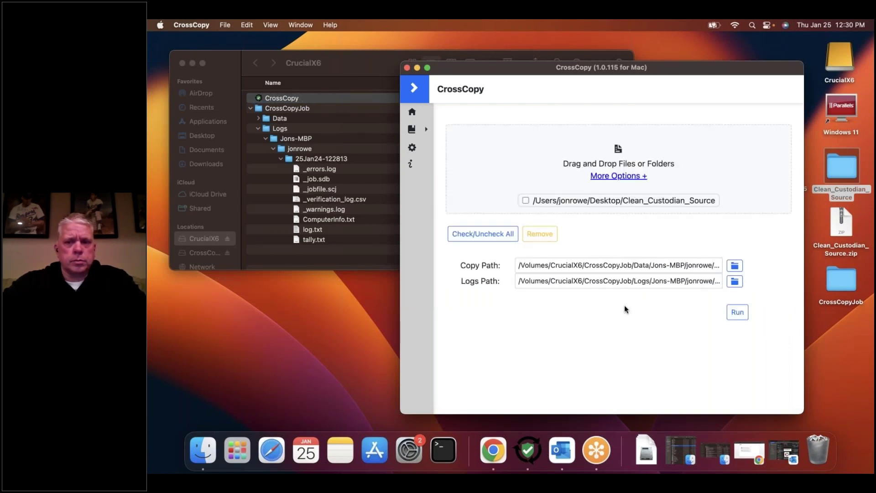
left_click(412, 147)
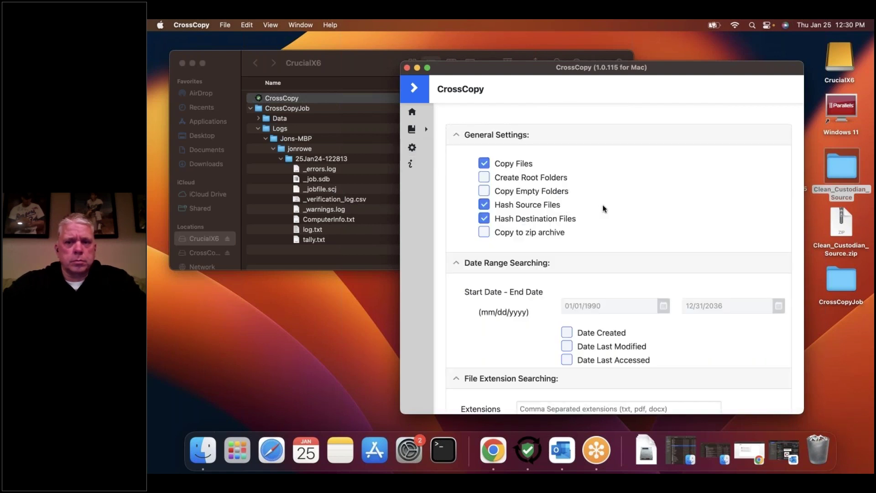
scroll(625, 212, "down", 10)
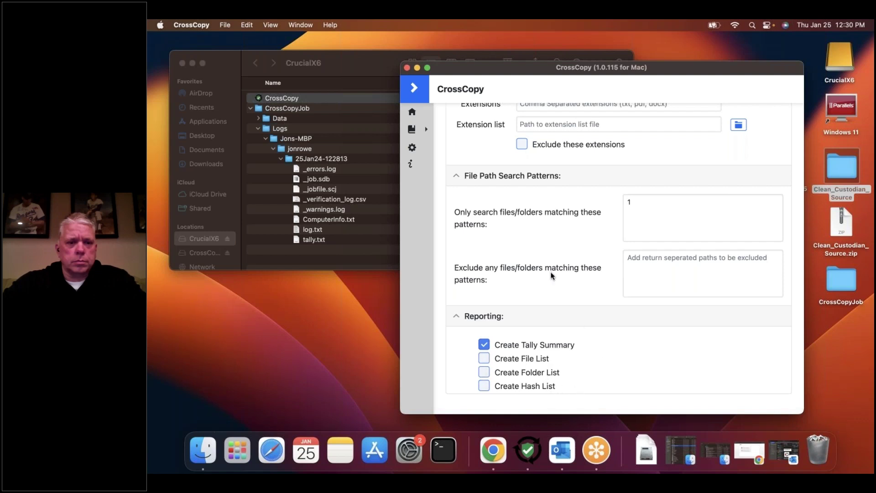
left_click(412, 129)
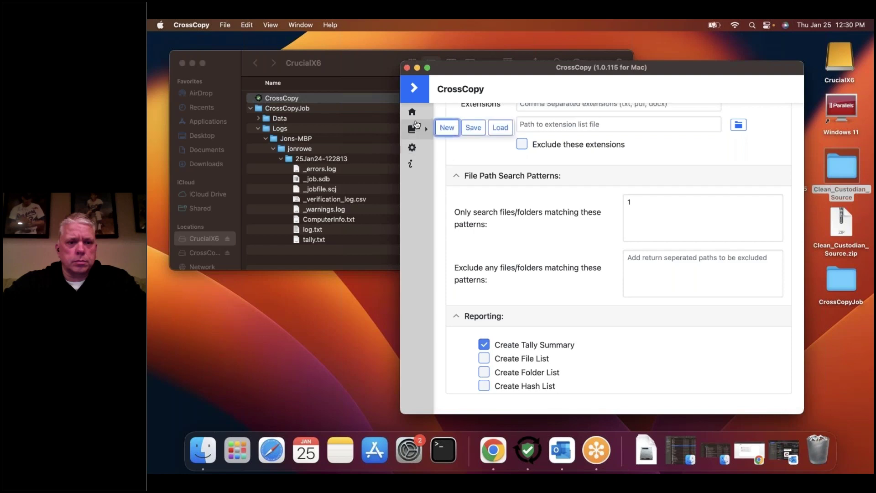
scroll(462, 167, "up", 10)
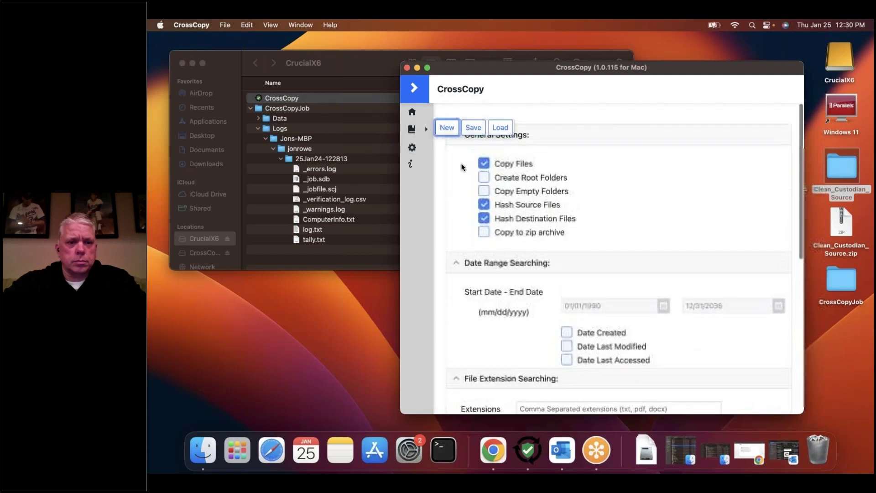
left_click(413, 112)
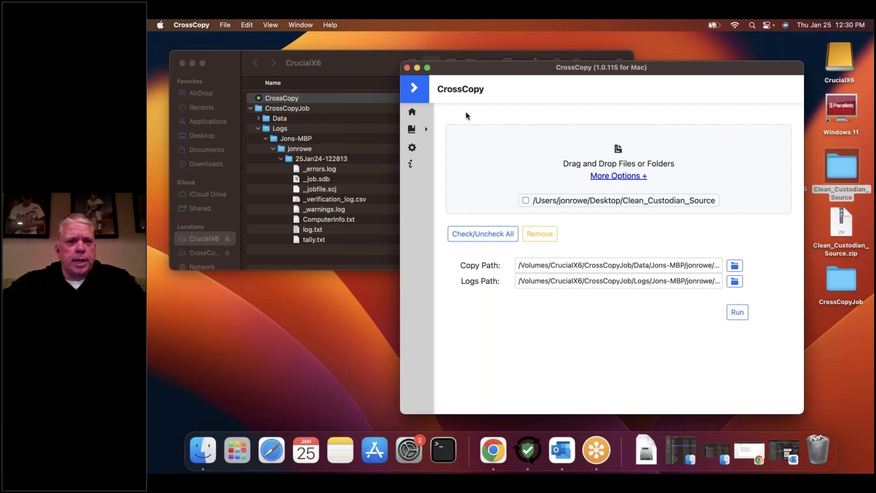
Step: Collapse the CrossCopyJob folder in Finder and bring CrossCopy Portable back in front
left_click(251, 110)
left_click(520, 330)
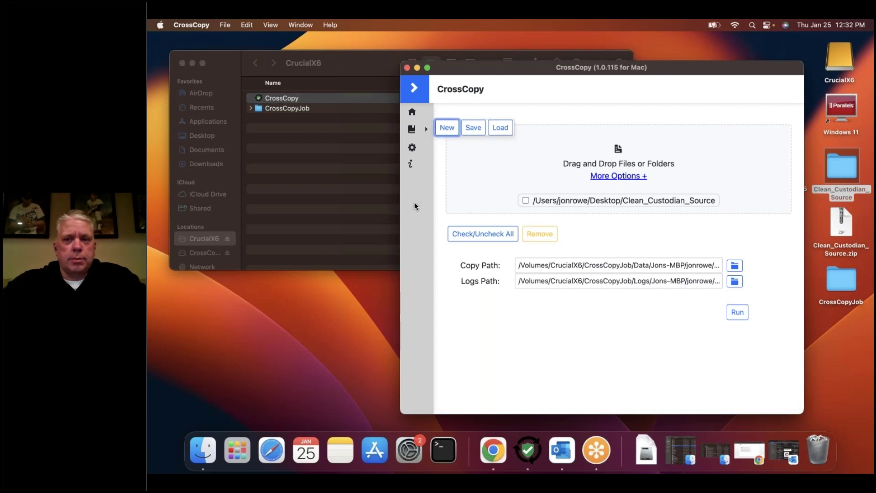
Step: Delete the stray 1 from the Only include search patterns box in settings, then return home
left_click(412, 148)
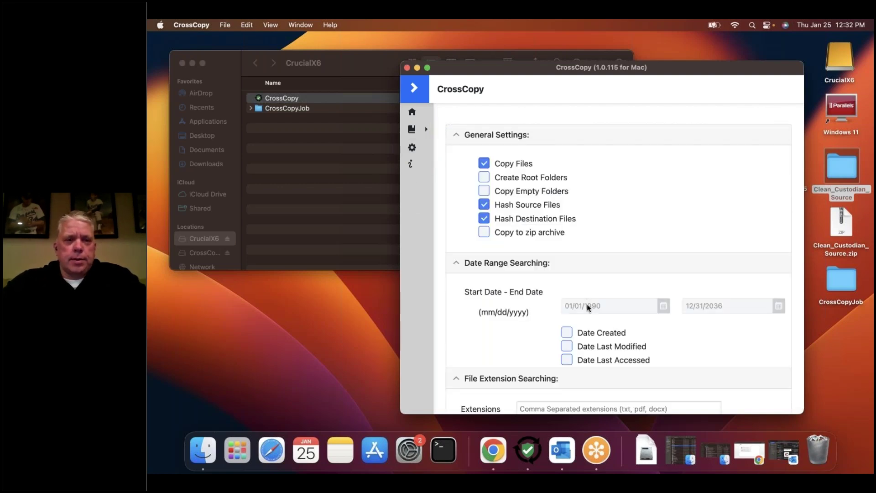
scroll(587, 304, "down", 5)
left_click(678, 285)
key("BackSpace")
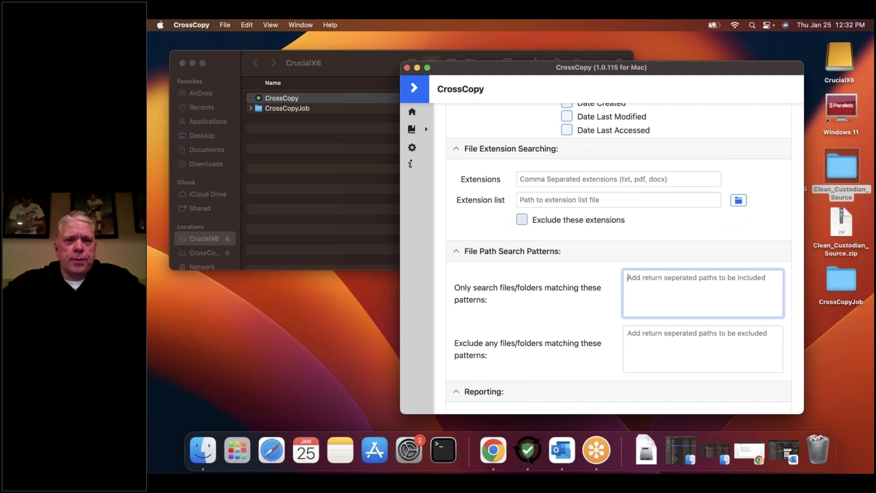
left_click(413, 113)
mouse_move(412, 129)
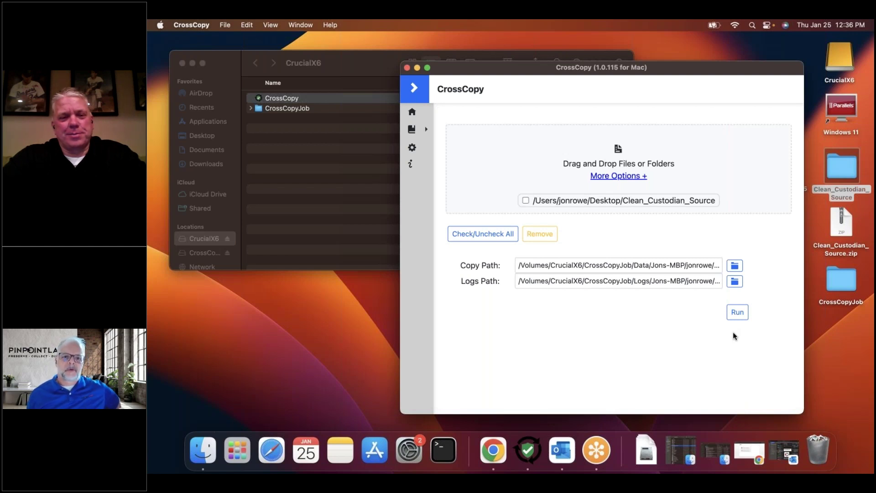
Step: Leave CrossCopy Portable to switch to another application
double_click(863, 109)
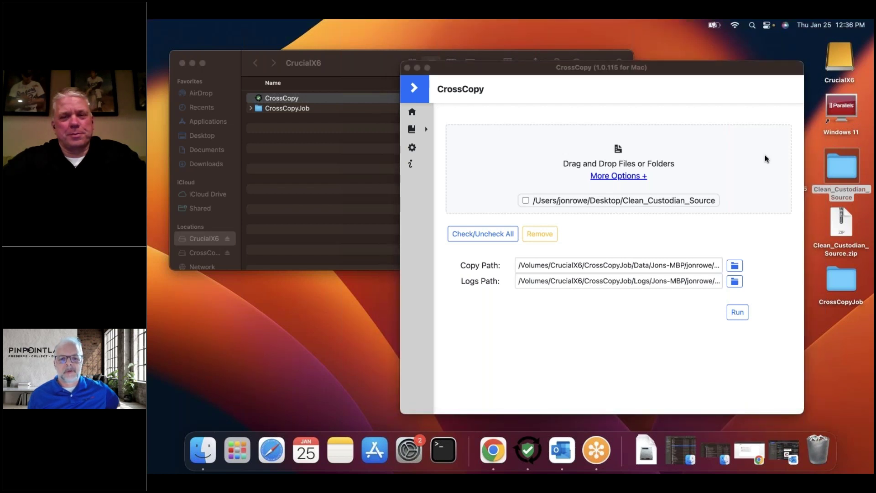